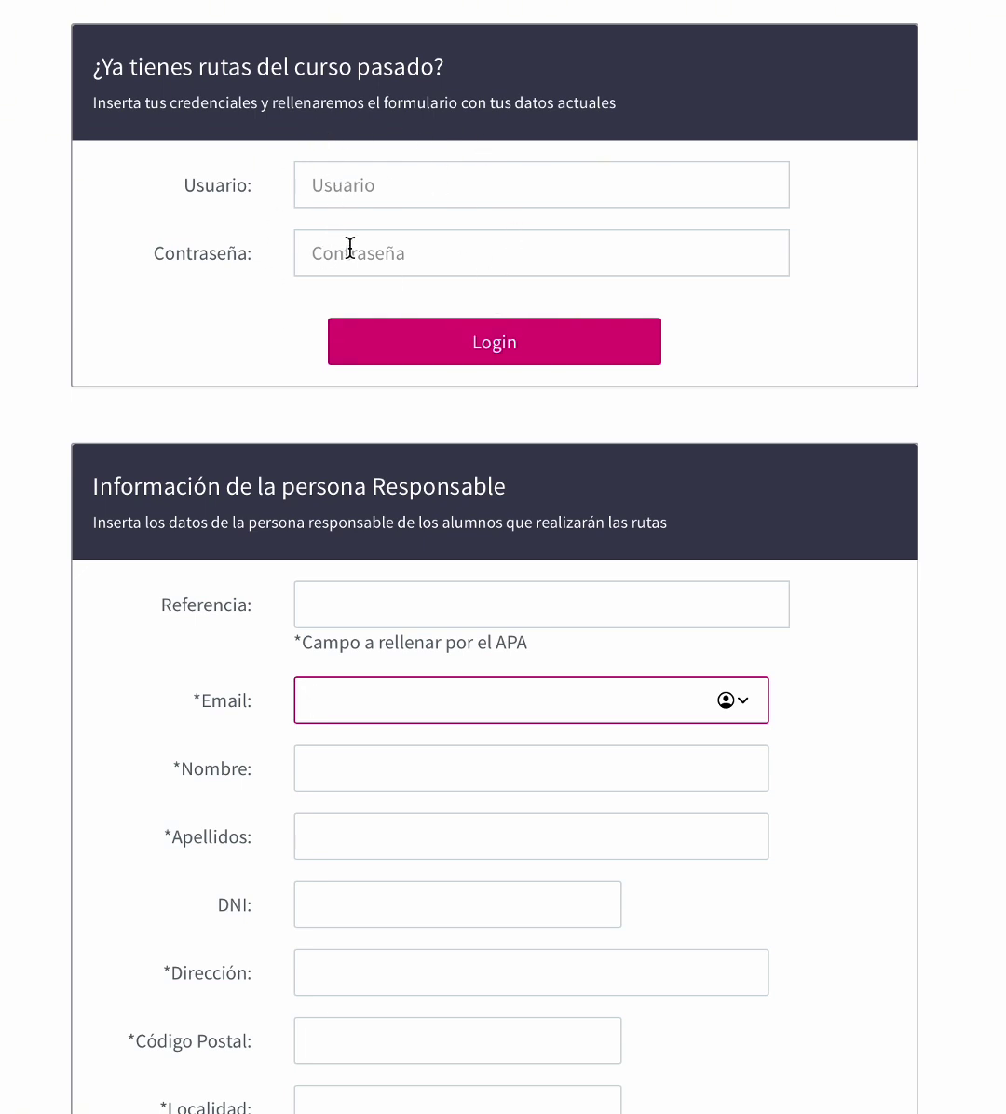
# - Review the fields of the responsible person's section, from Referencia and Email through Teléfono, Comentarios and the option to add another tutor
pyautogui.scroll(-4, 349, 247)
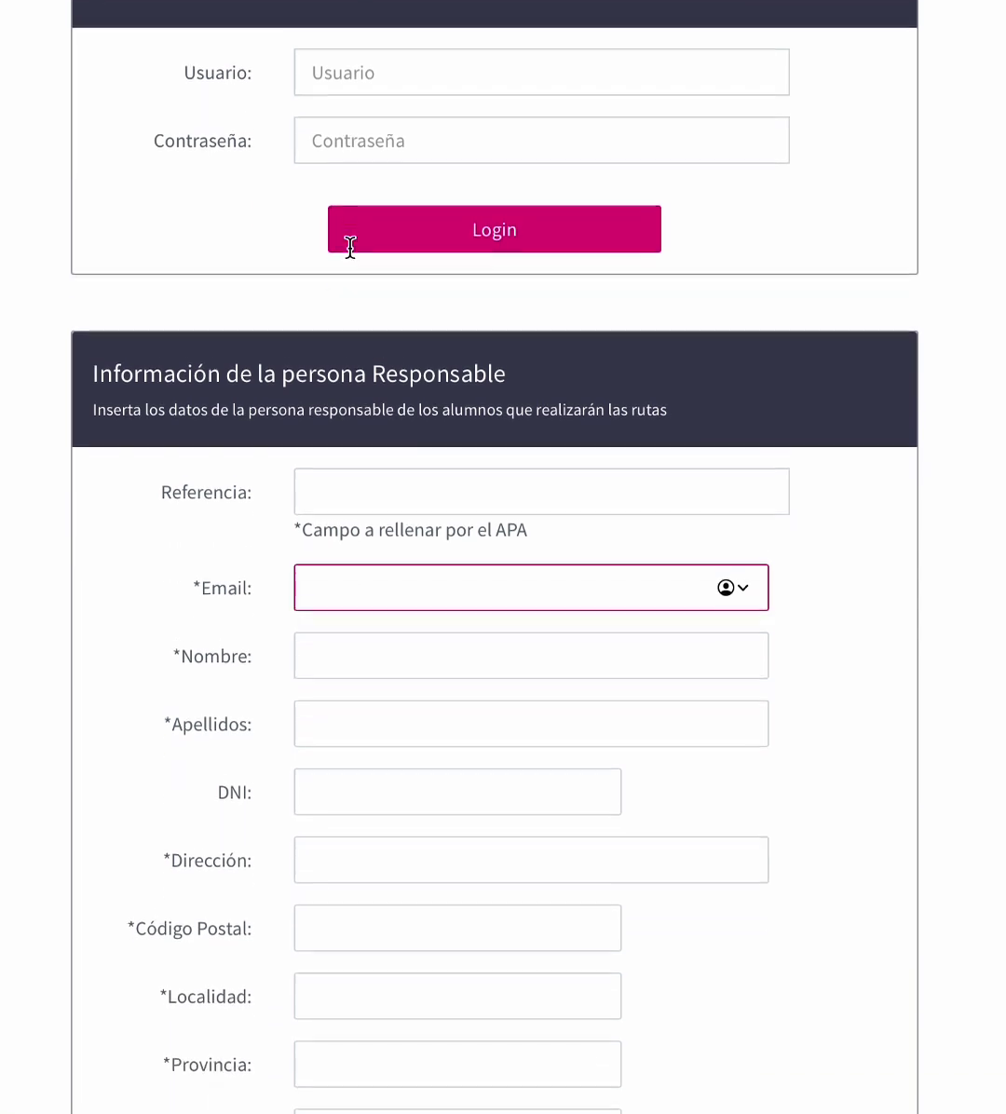
pyautogui.scroll(-1, 350, 247)
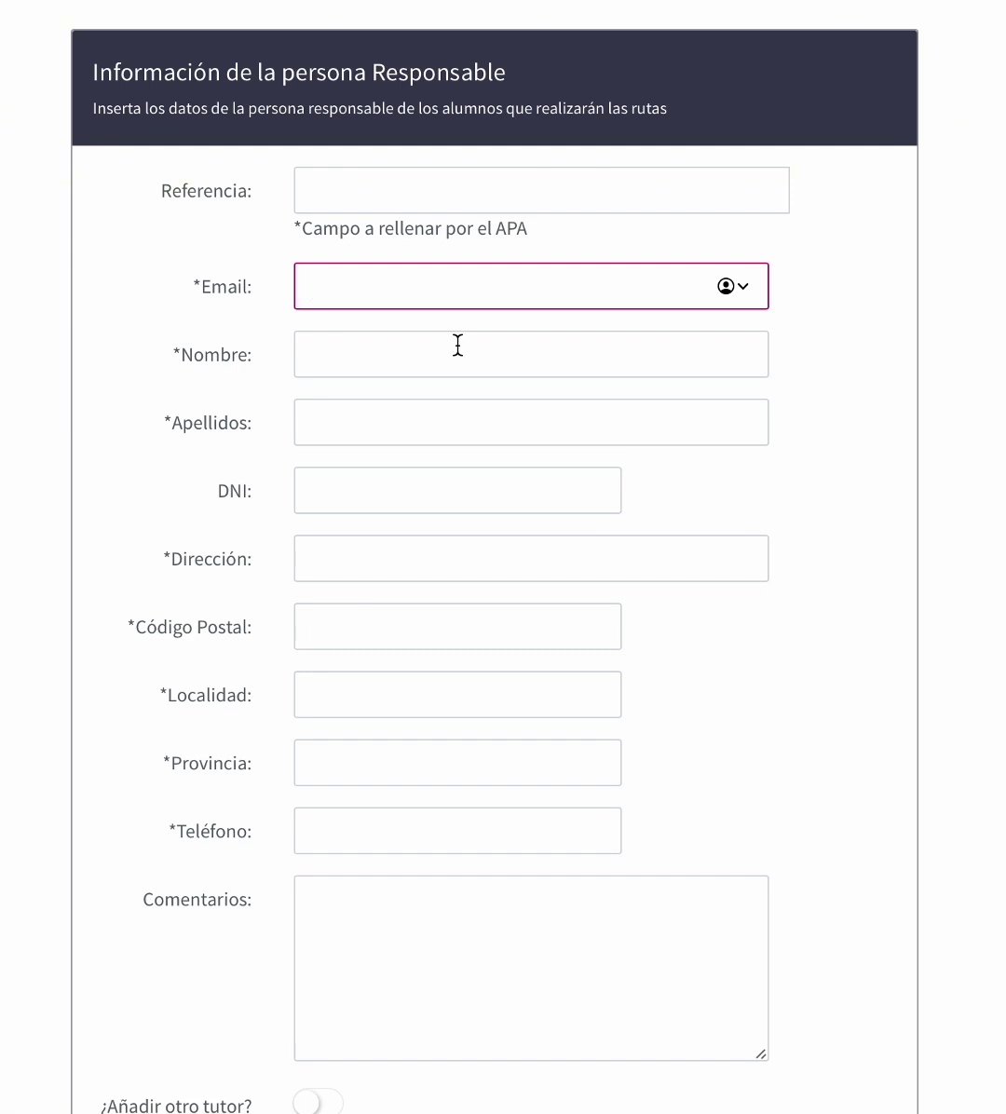
pyautogui.scroll(-1, 457, 345)
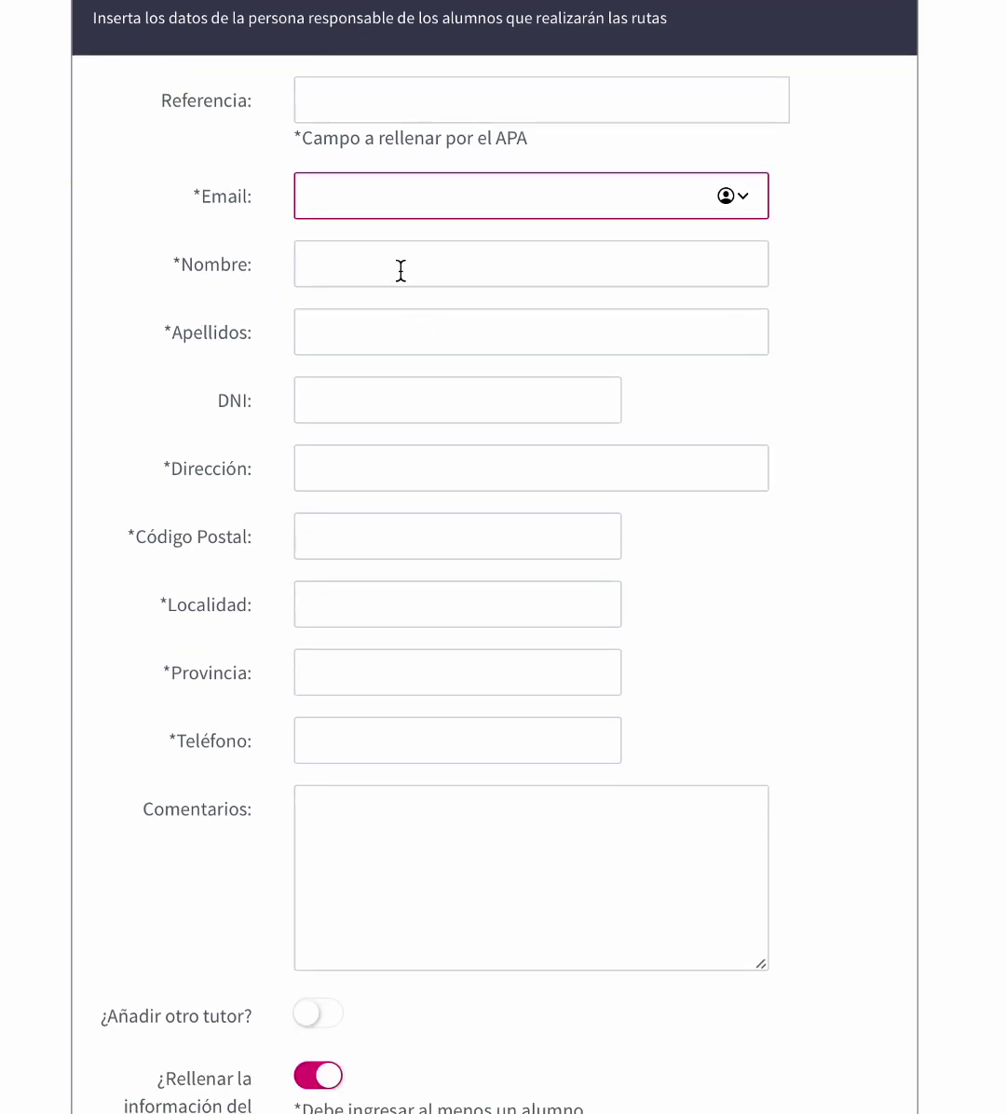
pyautogui.click(398, 268)
pyautogui.click(389, 331)
pyautogui.click(375, 392)
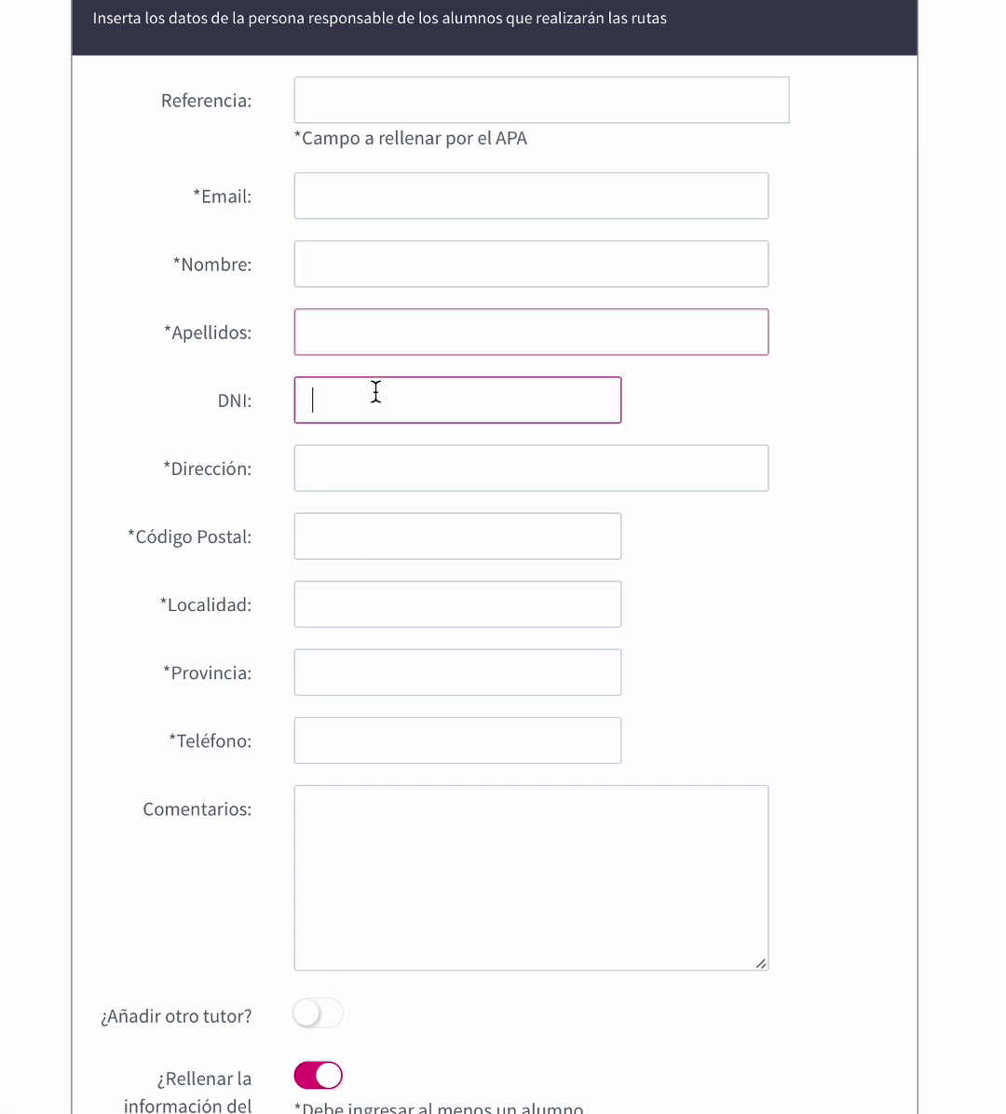
pyautogui.click(382, 465)
pyautogui.scroll(-2, 380, 464)
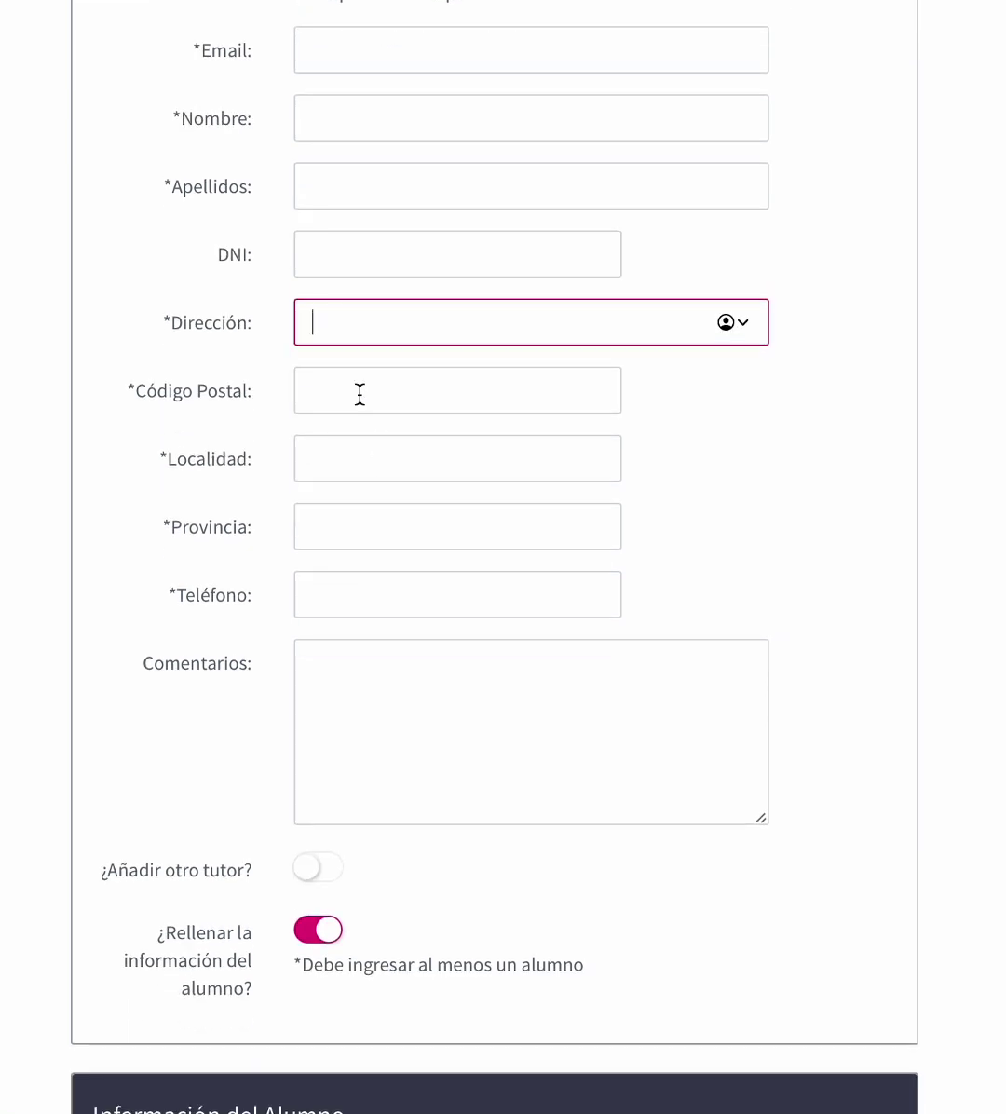
pyautogui.click(360, 392)
pyautogui.click(349, 456)
pyautogui.scroll(-2, 348, 454)
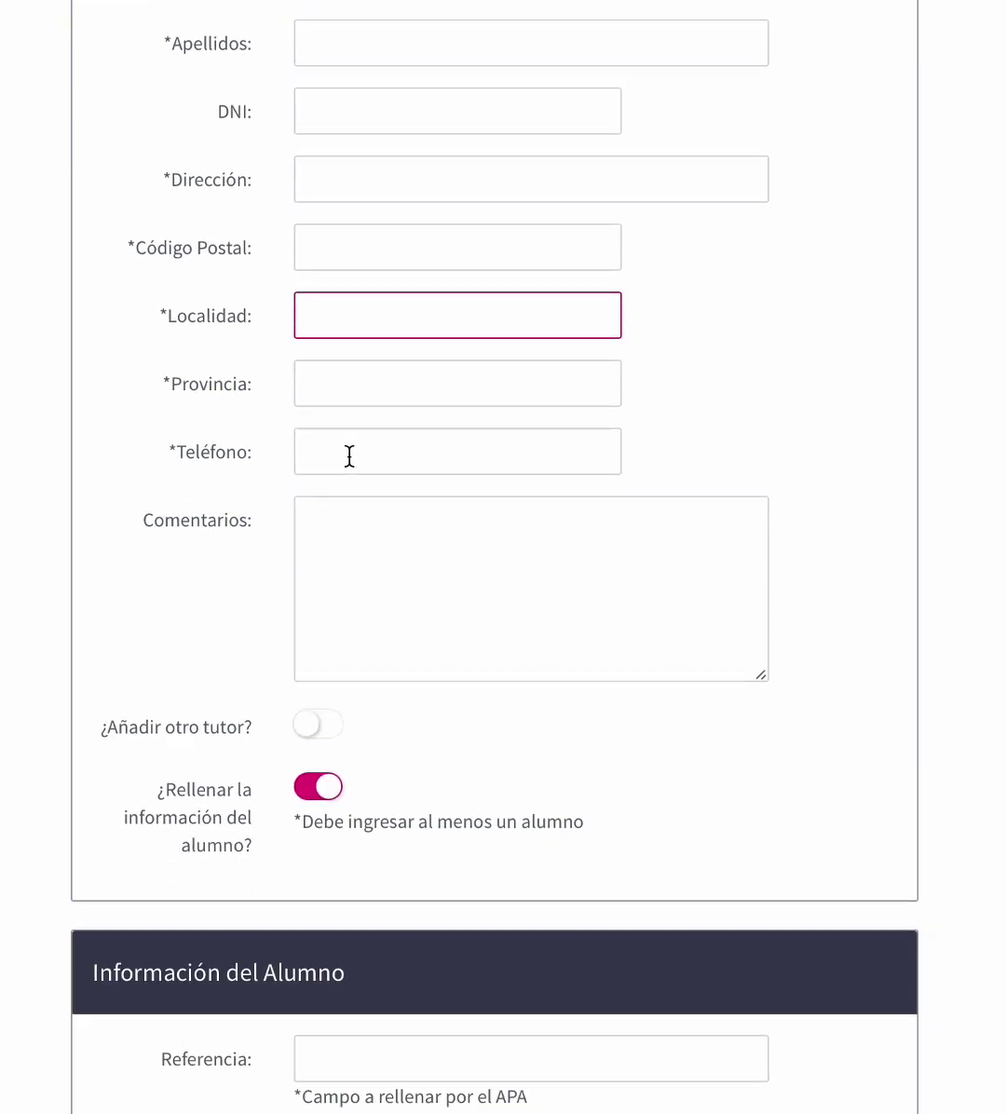
pyautogui.click(334, 385)
pyautogui.click(342, 454)
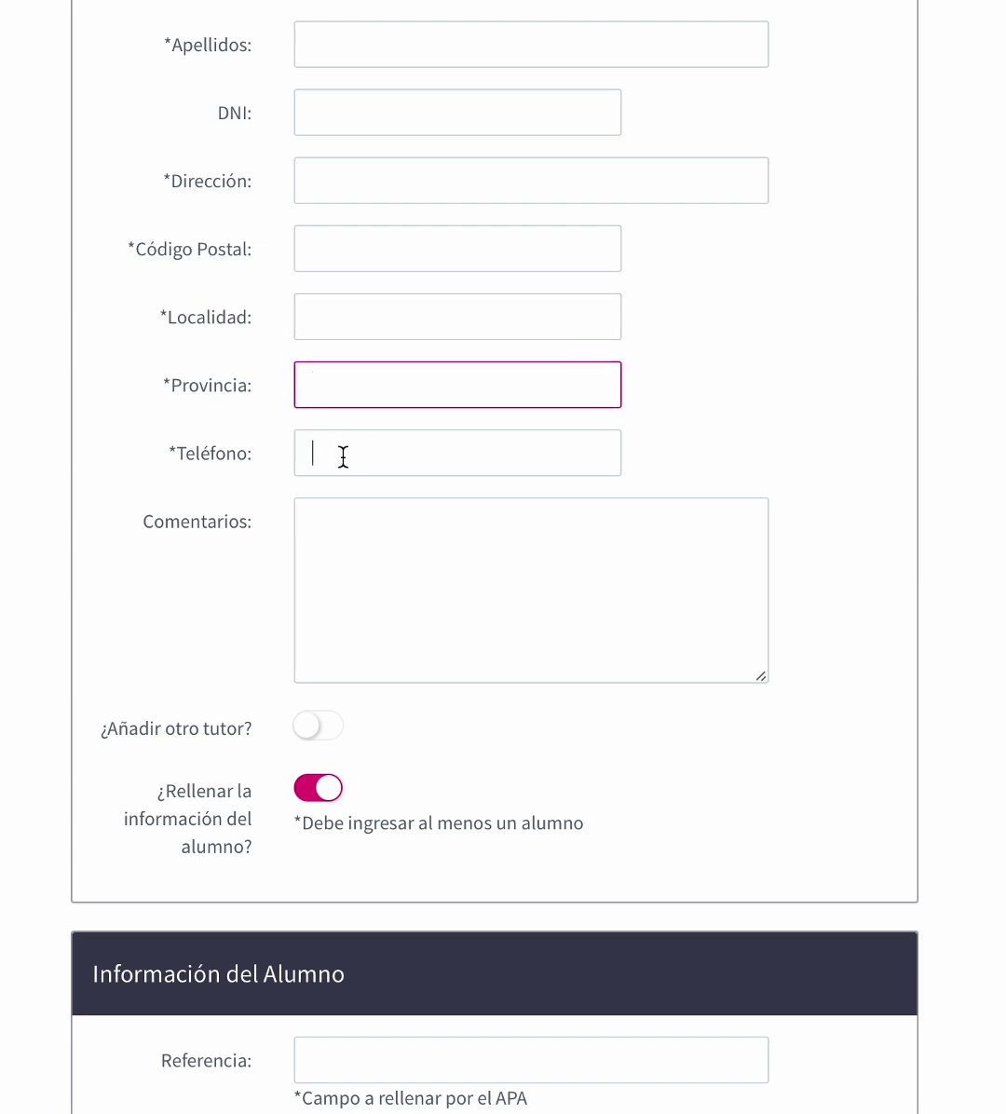
pyautogui.click(333, 530)
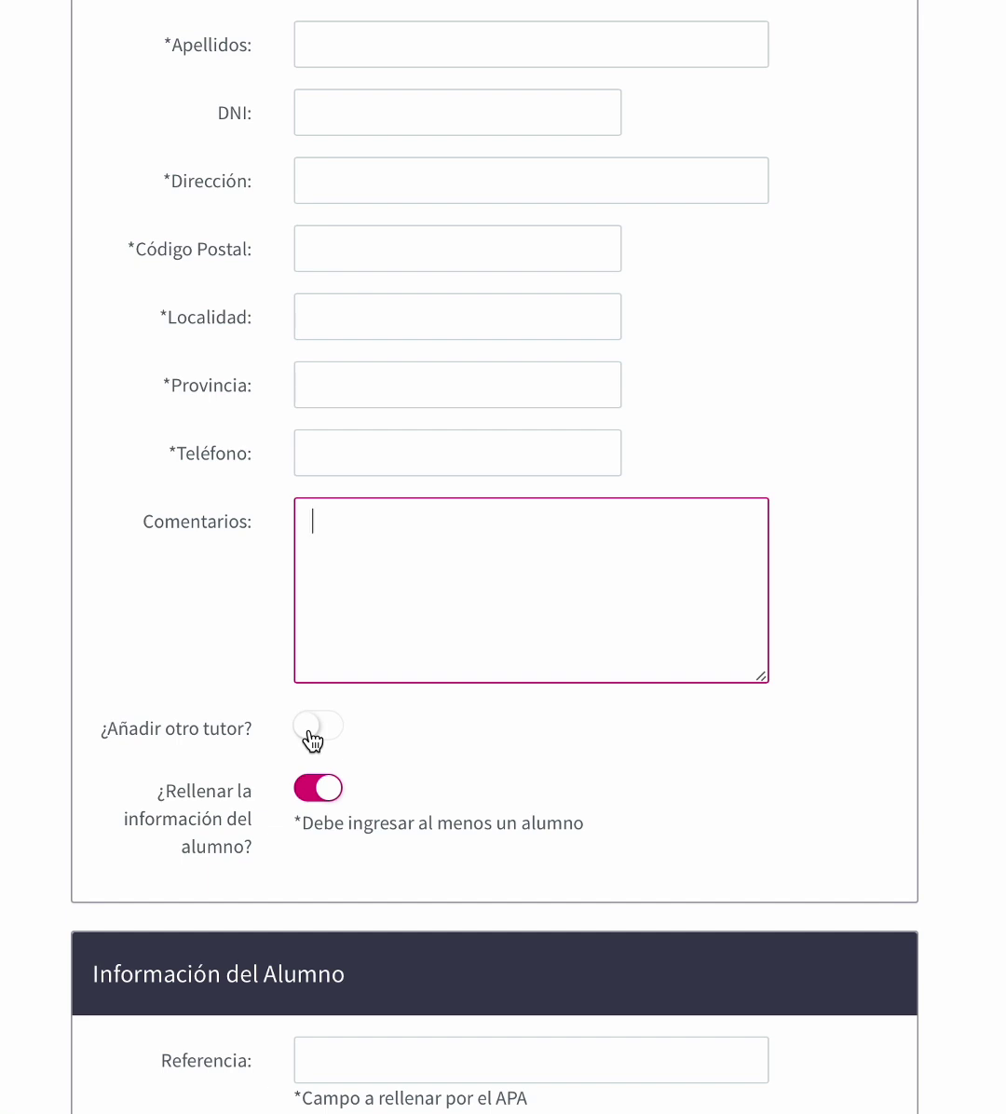
pyautogui.scroll(4, 311, 738)
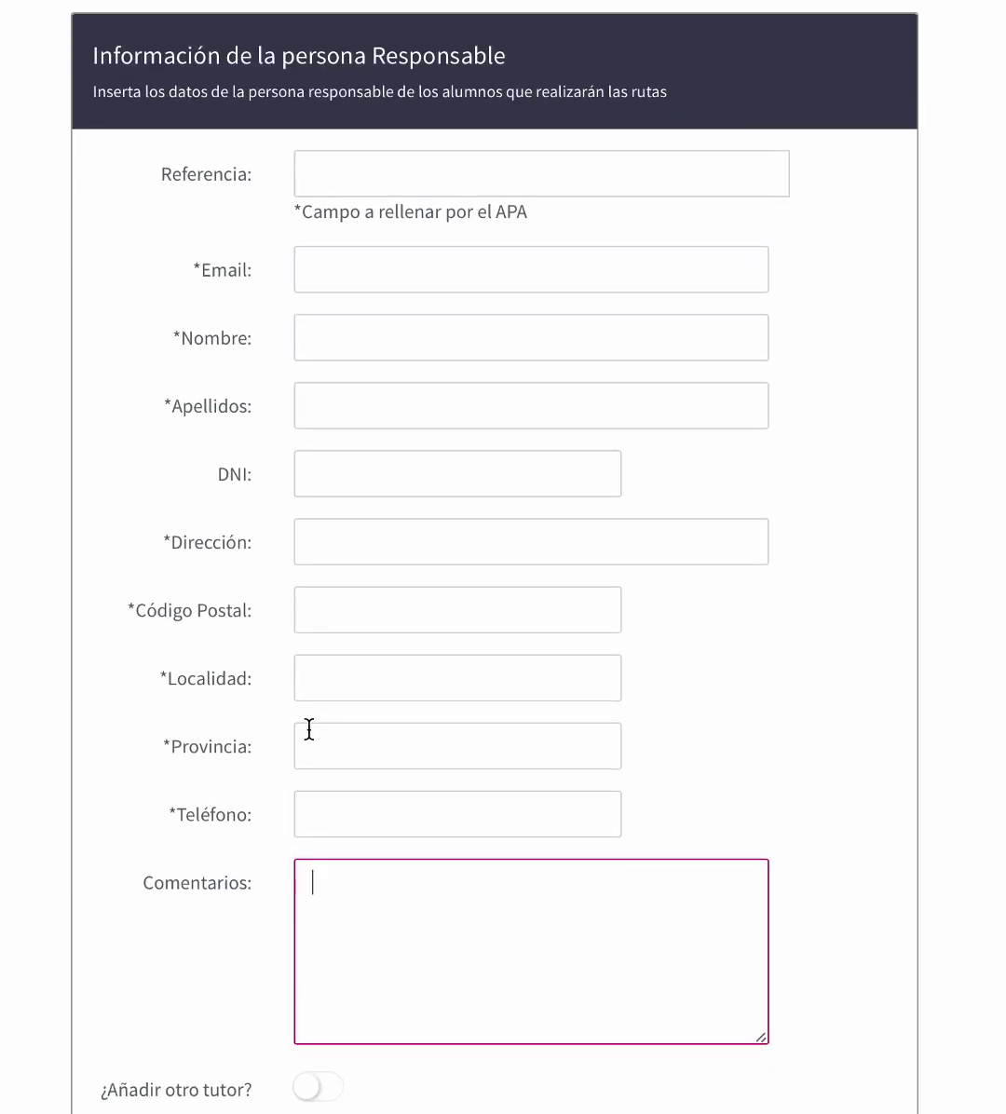
pyautogui.scroll(-4, 310, 730)
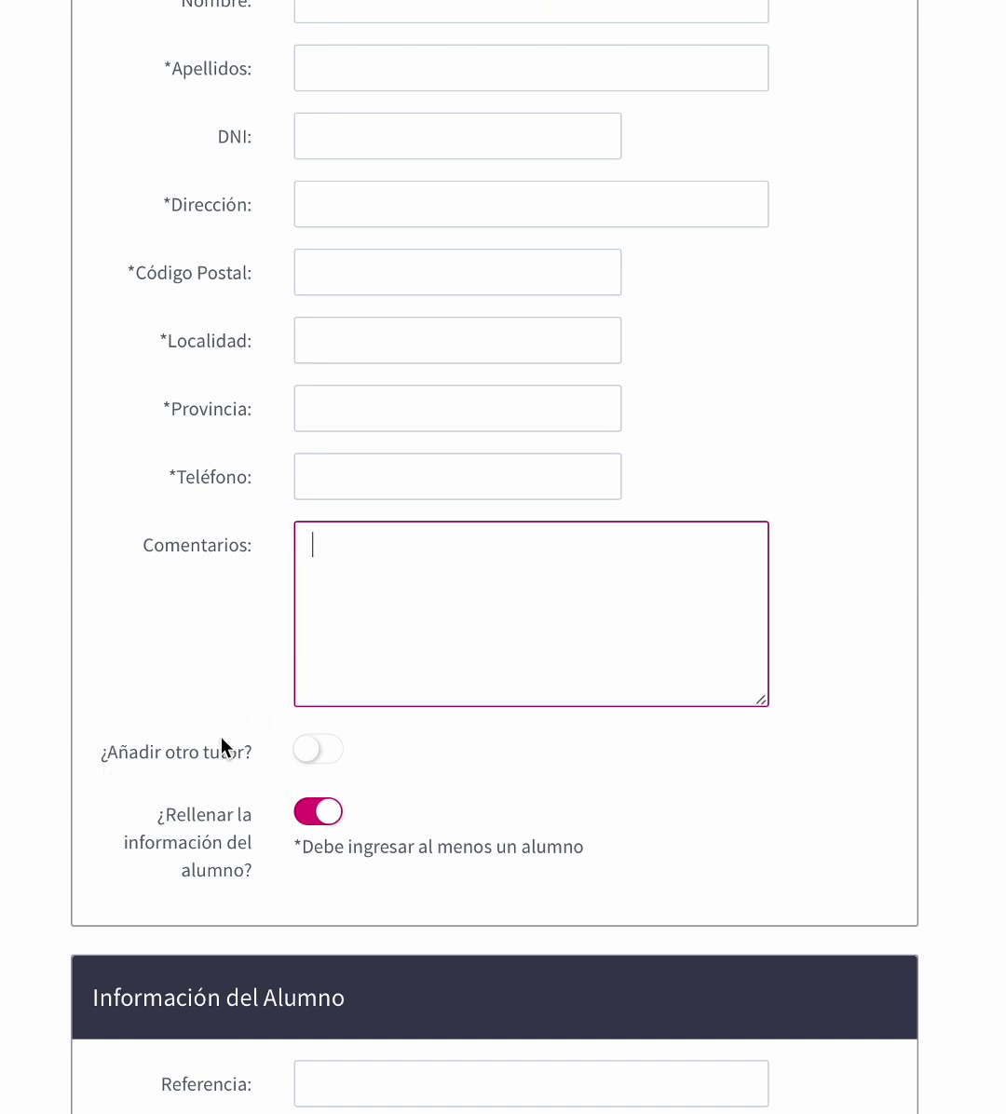
# - Turn on the option to add another tutor, look over the extra responsible-person section, and turn the option off again
pyautogui.click(308, 751)
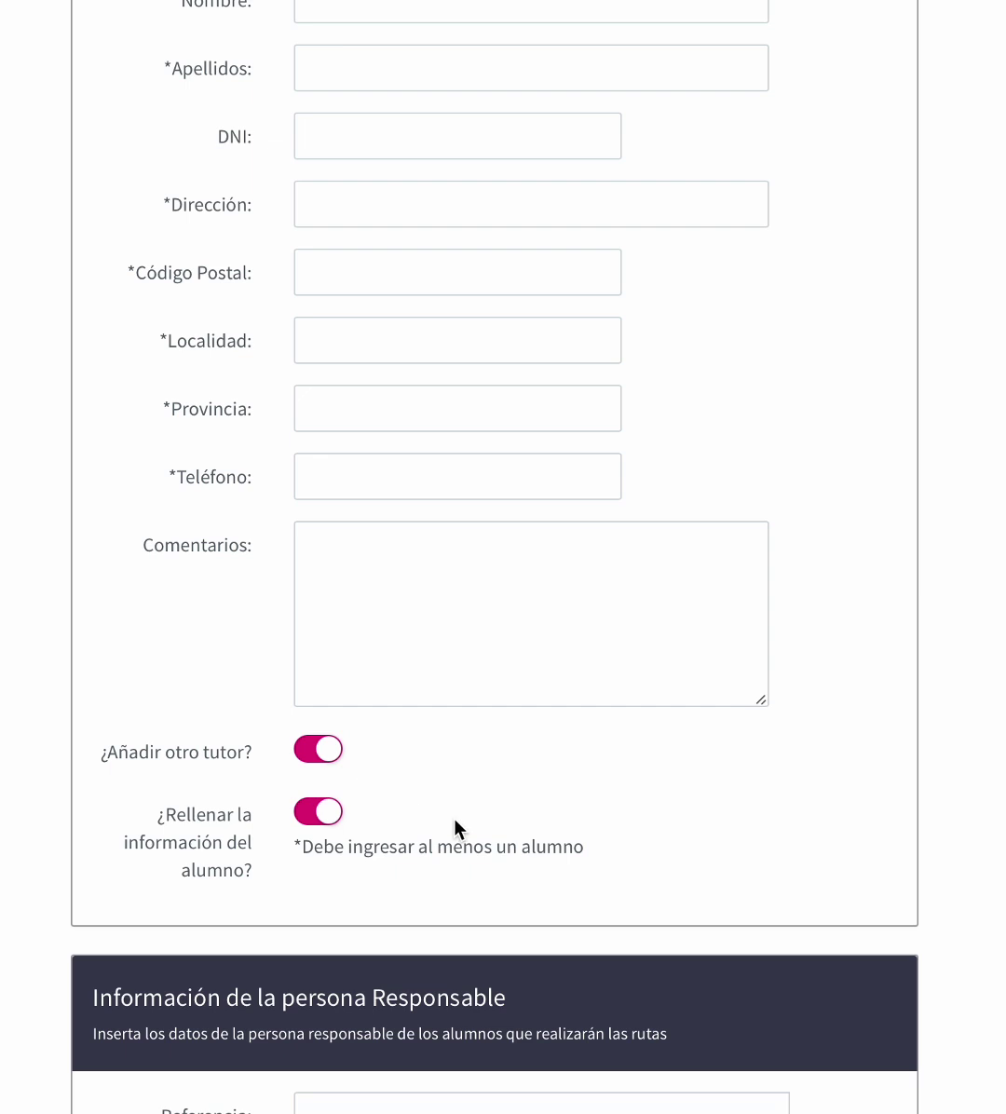
pyautogui.scroll(-5, 454, 820)
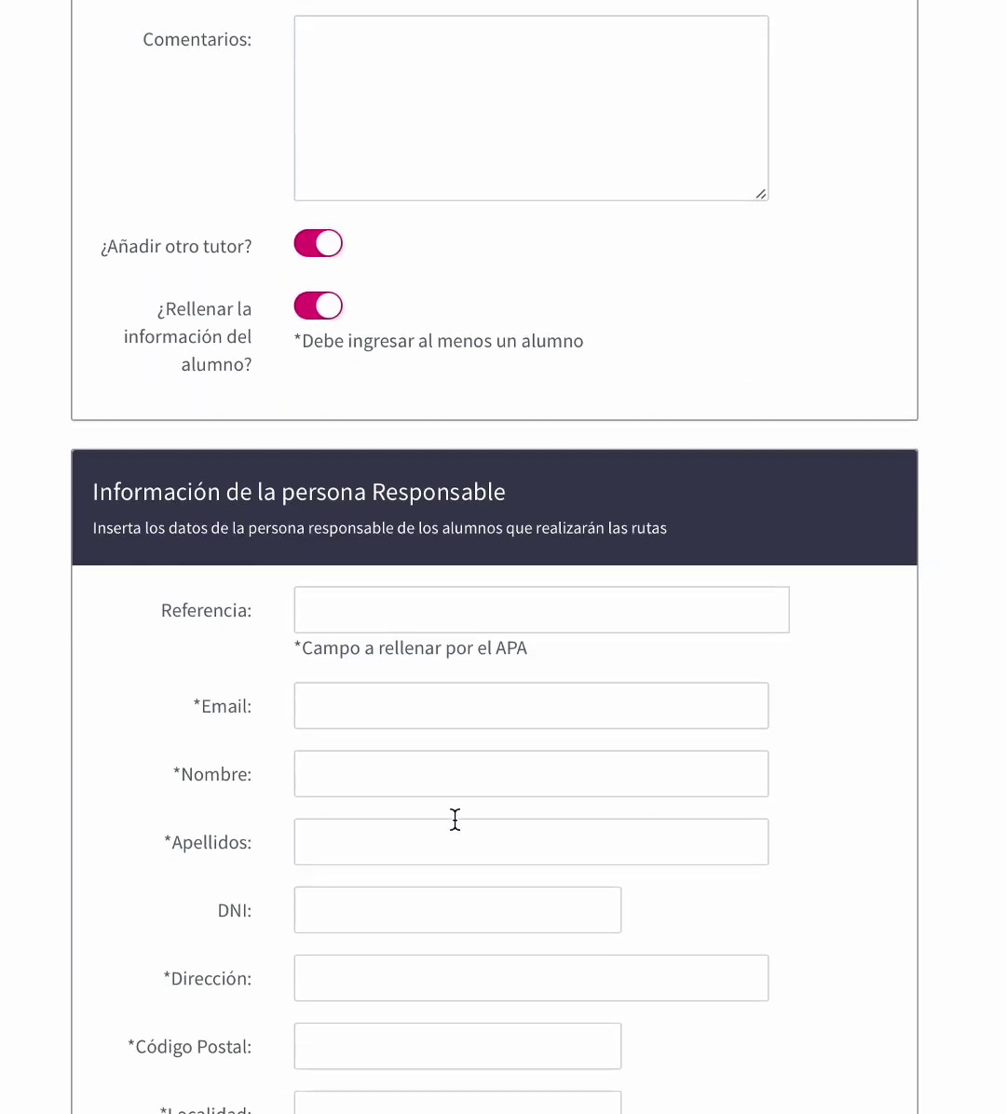
pyautogui.scroll(-4, 455, 820)
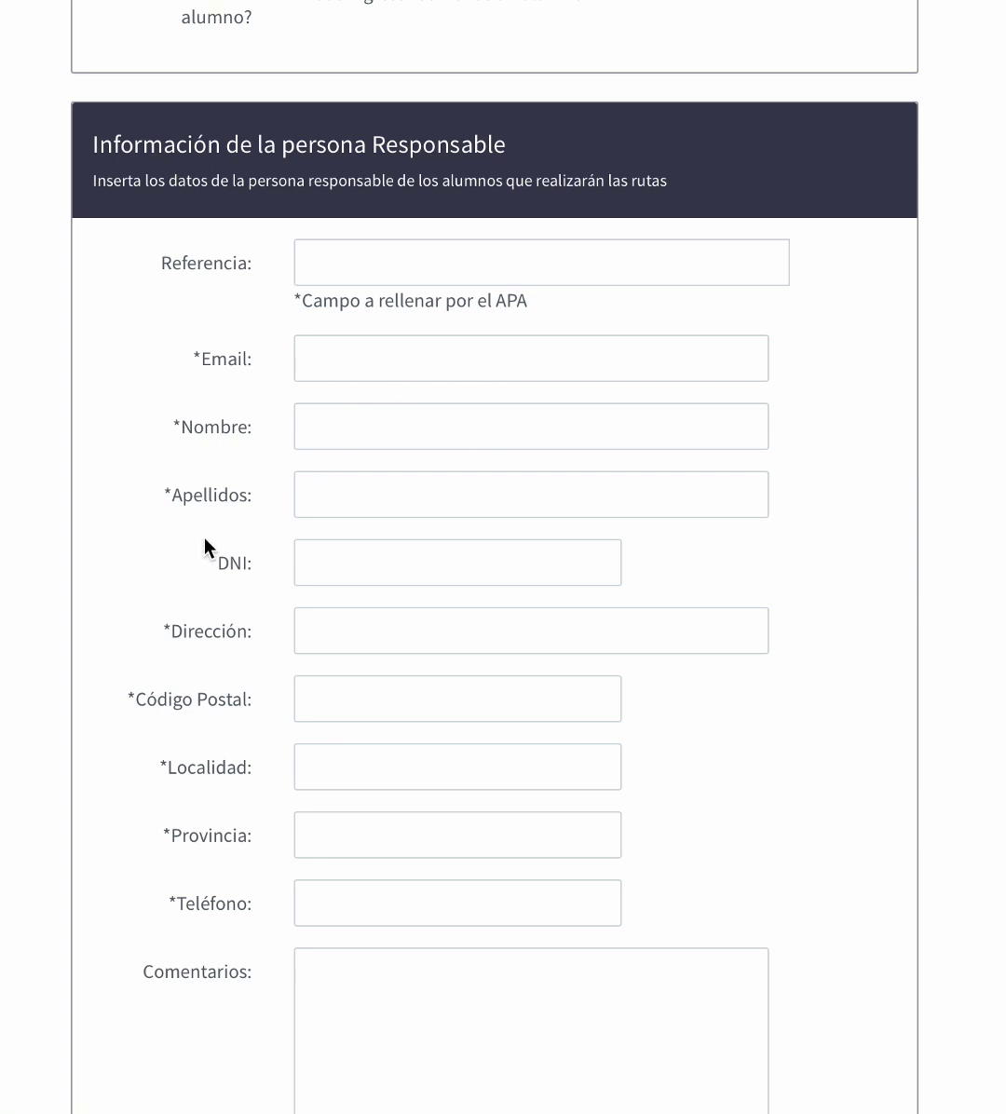
pyautogui.scroll(-3, 239, 708)
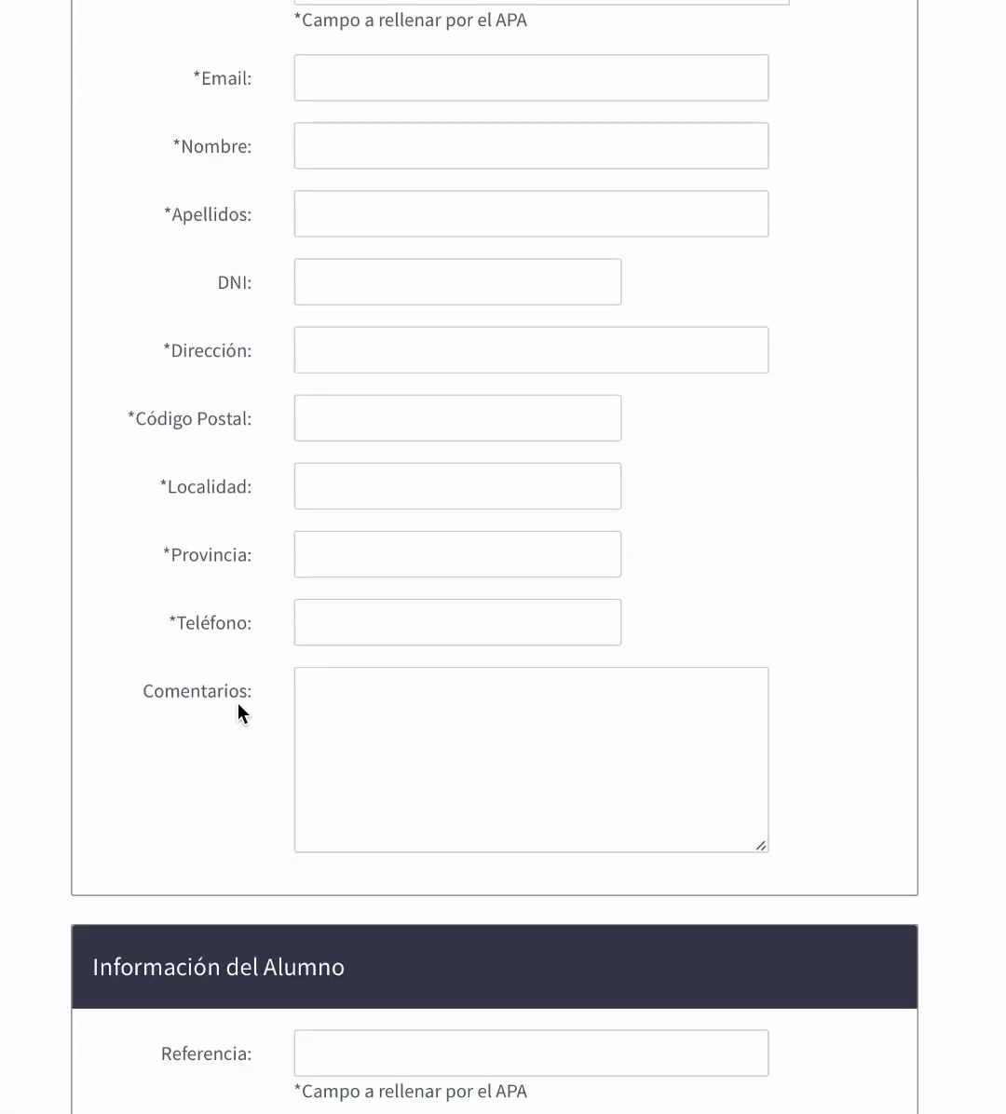
pyautogui.scroll(6, 239, 712)
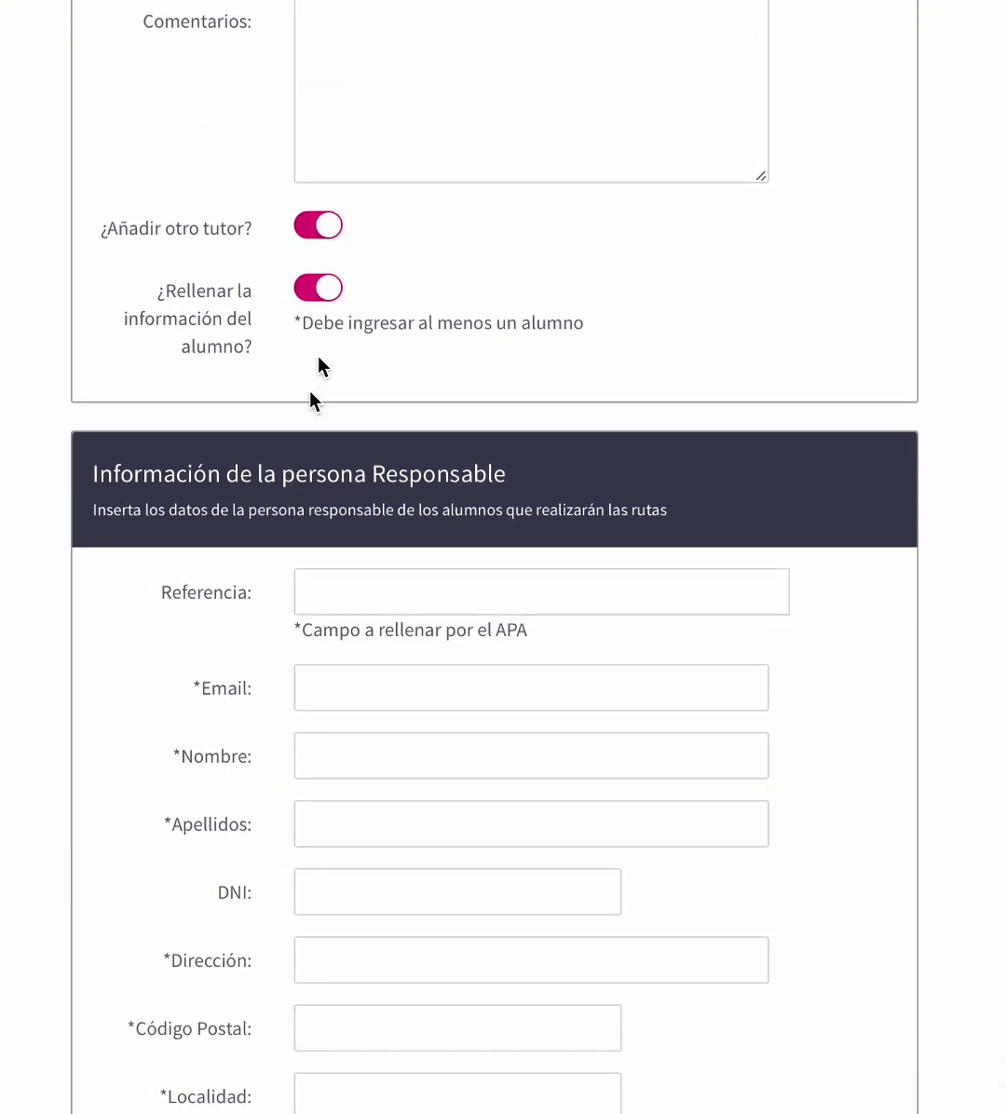
pyautogui.click(319, 228)
# - Clear the prefilled text from the Nombre field in the student's section
pyautogui.scroll(-2, 387, 444)
pyautogui.scroll(-3, 388, 444)
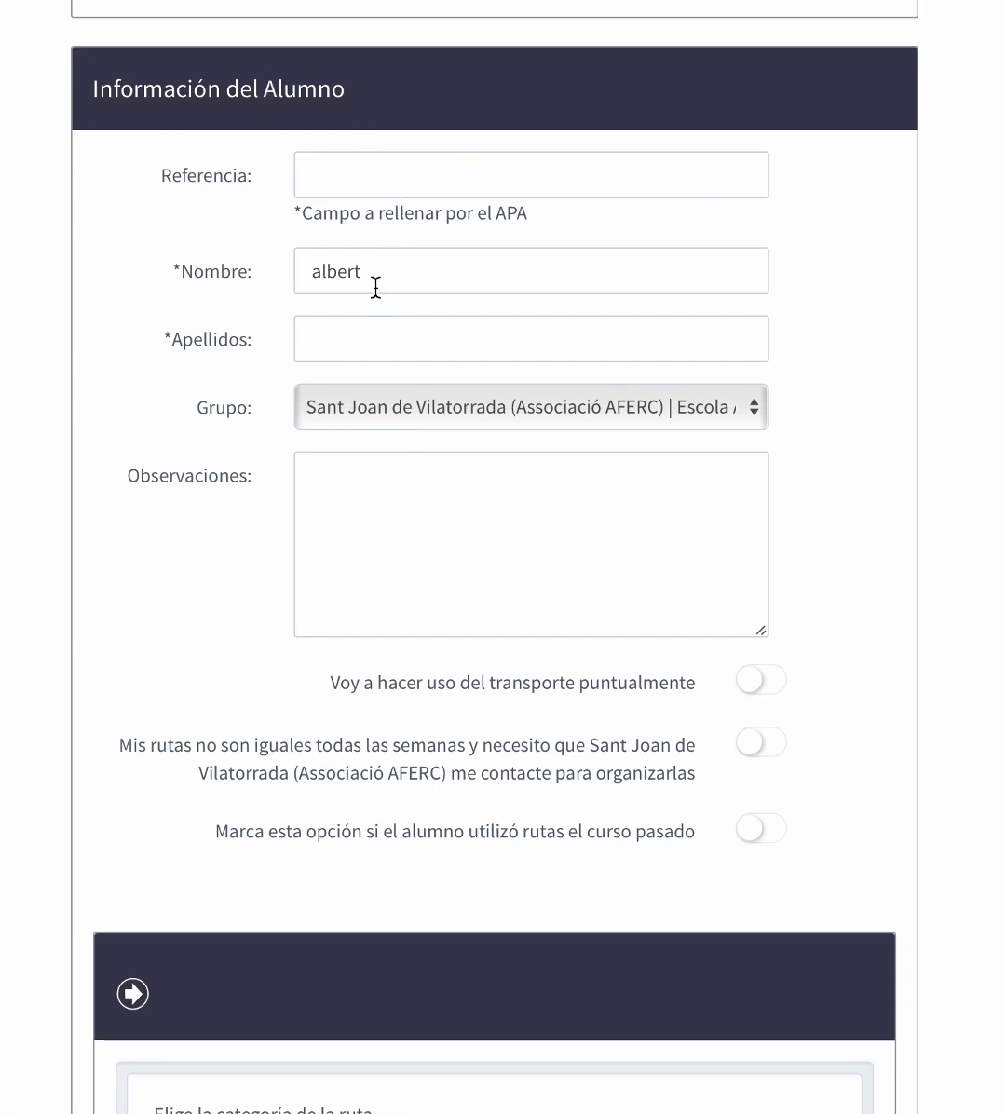
pyautogui.moveTo(376, 287); pyautogui.dragTo(280, 288)
pyautogui.press('BackSpace')
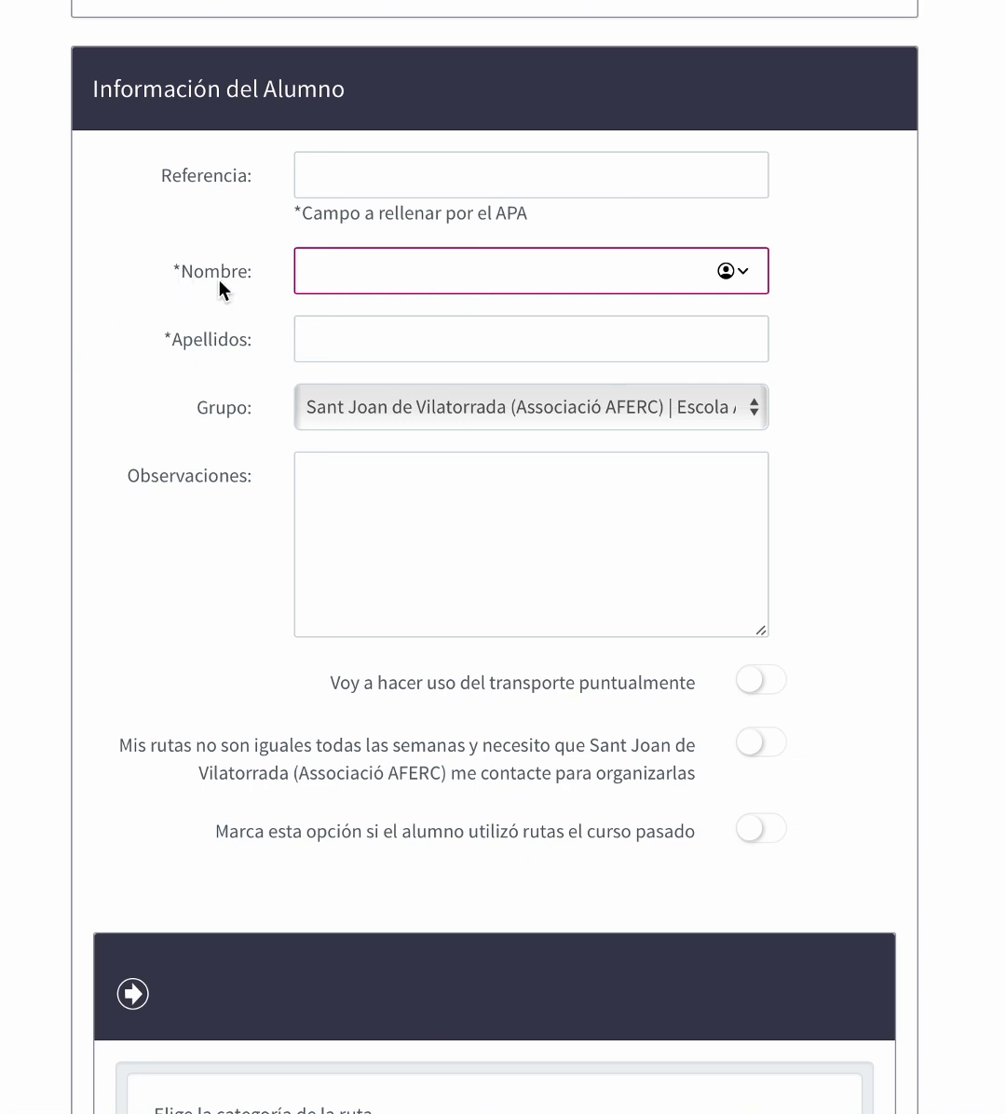
# - Set the student's Grupo to Sant Joan de Vilatorrada (Associació AFERC) | Escola Ametllers | 1er
pyautogui.click(369, 409)
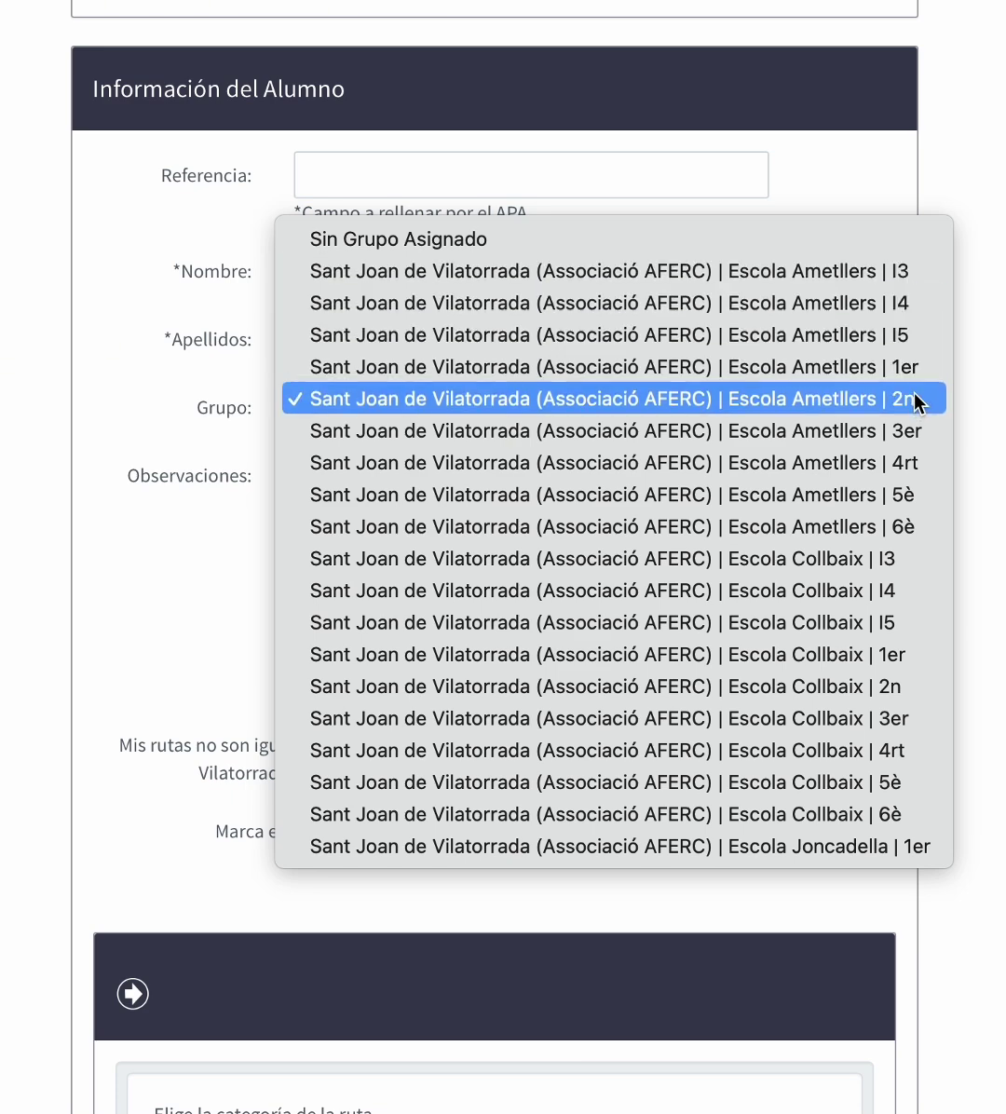
pyautogui.click(833, 372)
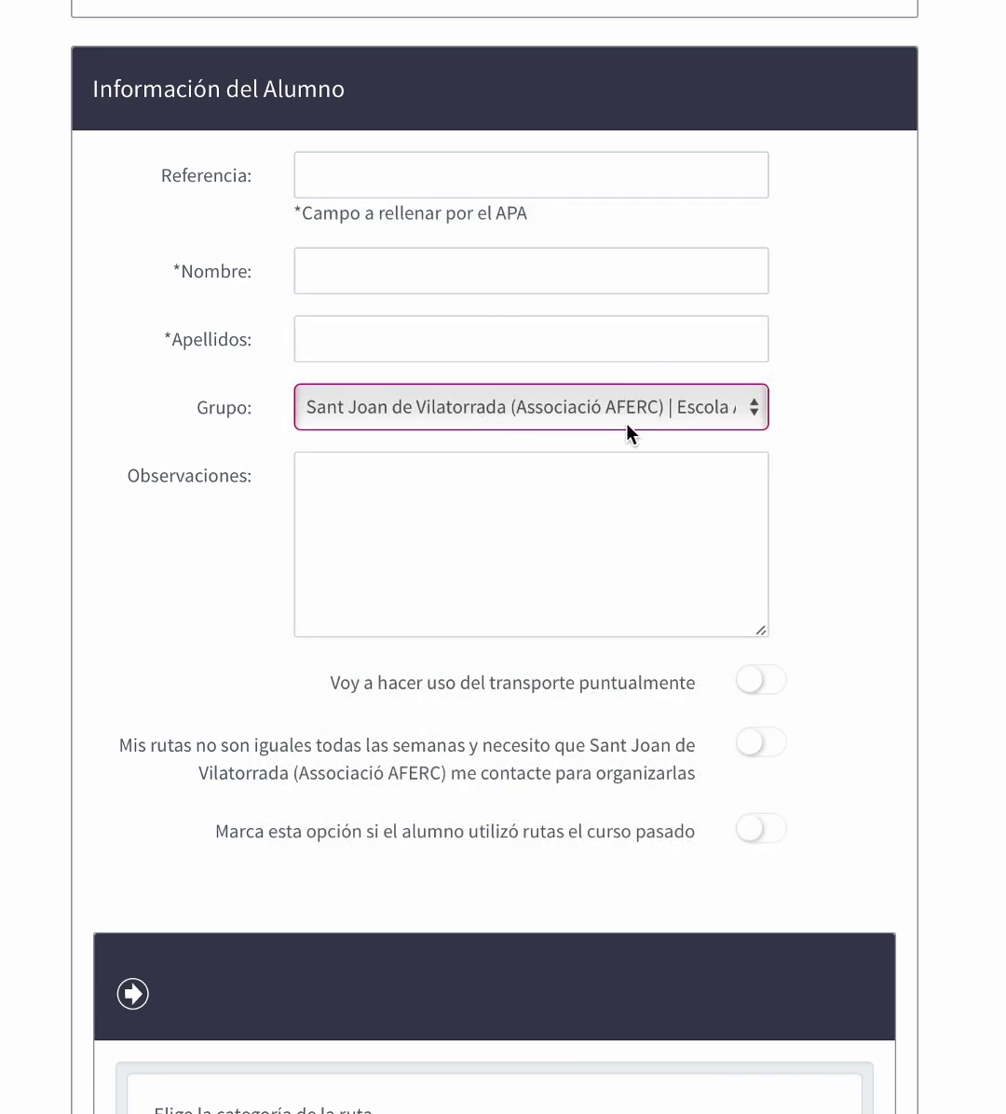
pyautogui.click(722, 403)
pyautogui.click(810, 402)
# - Try the student's occasional-transport and varying-weekly-routes options, switching each on and leaving both off
pyautogui.click(756, 683)
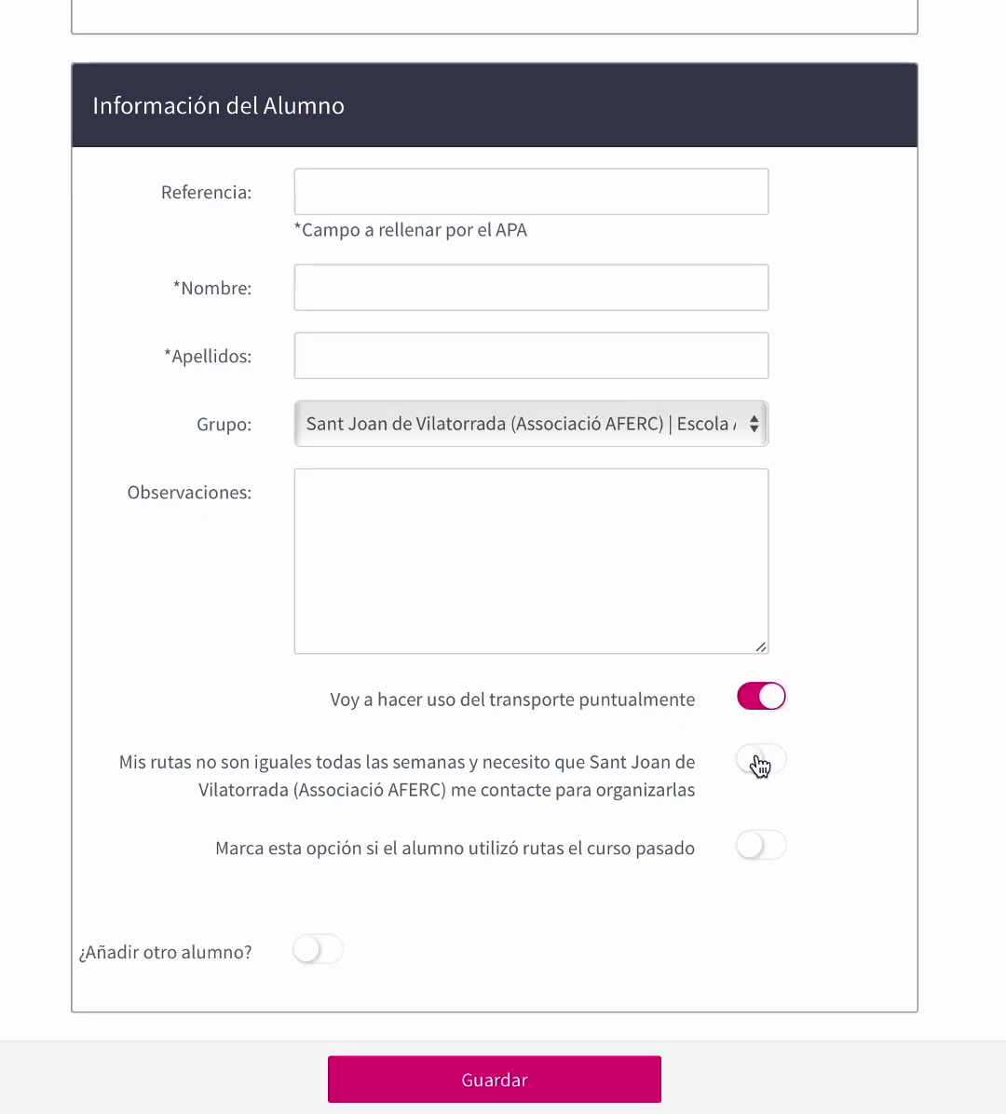
pyautogui.click(759, 762)
pyautogui.click(775, 700)
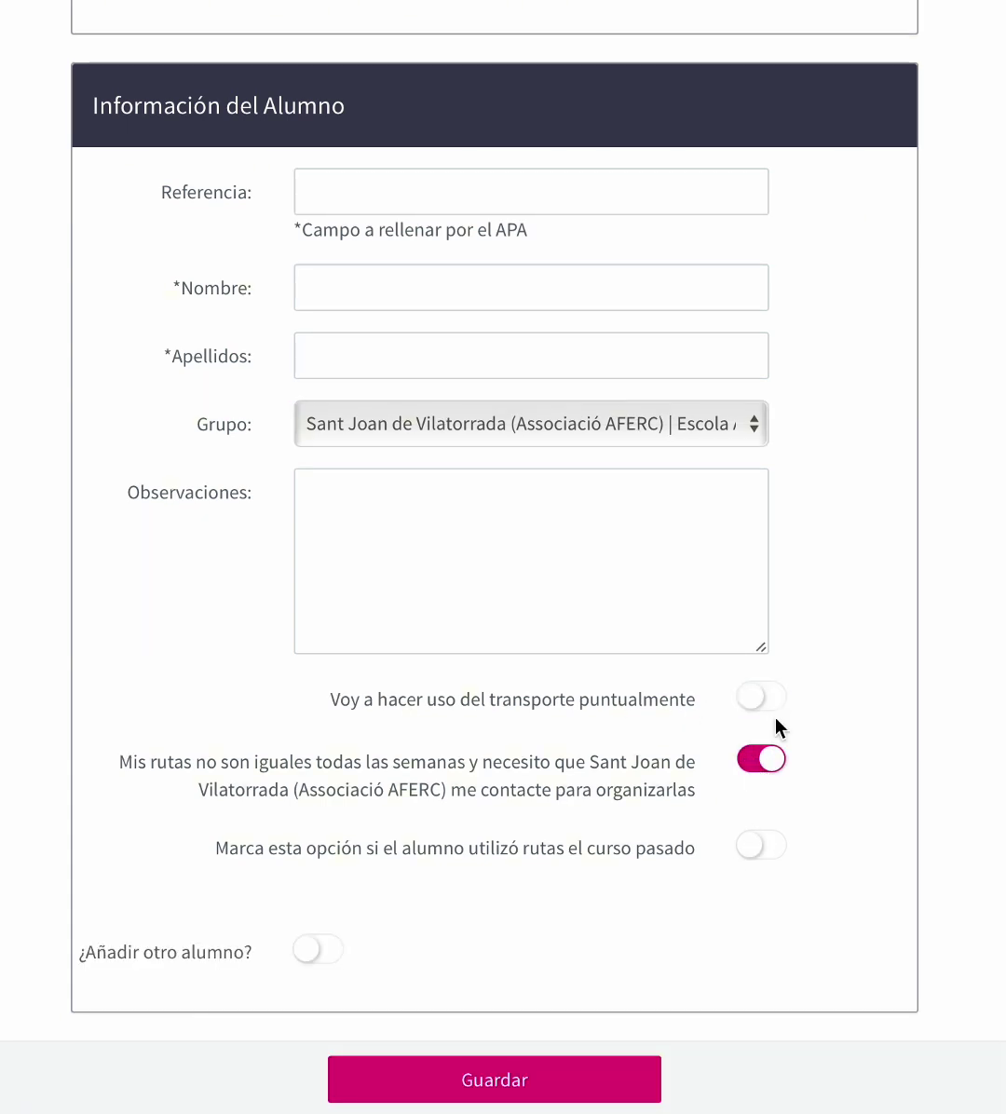
pyautogui.click(774, 761)
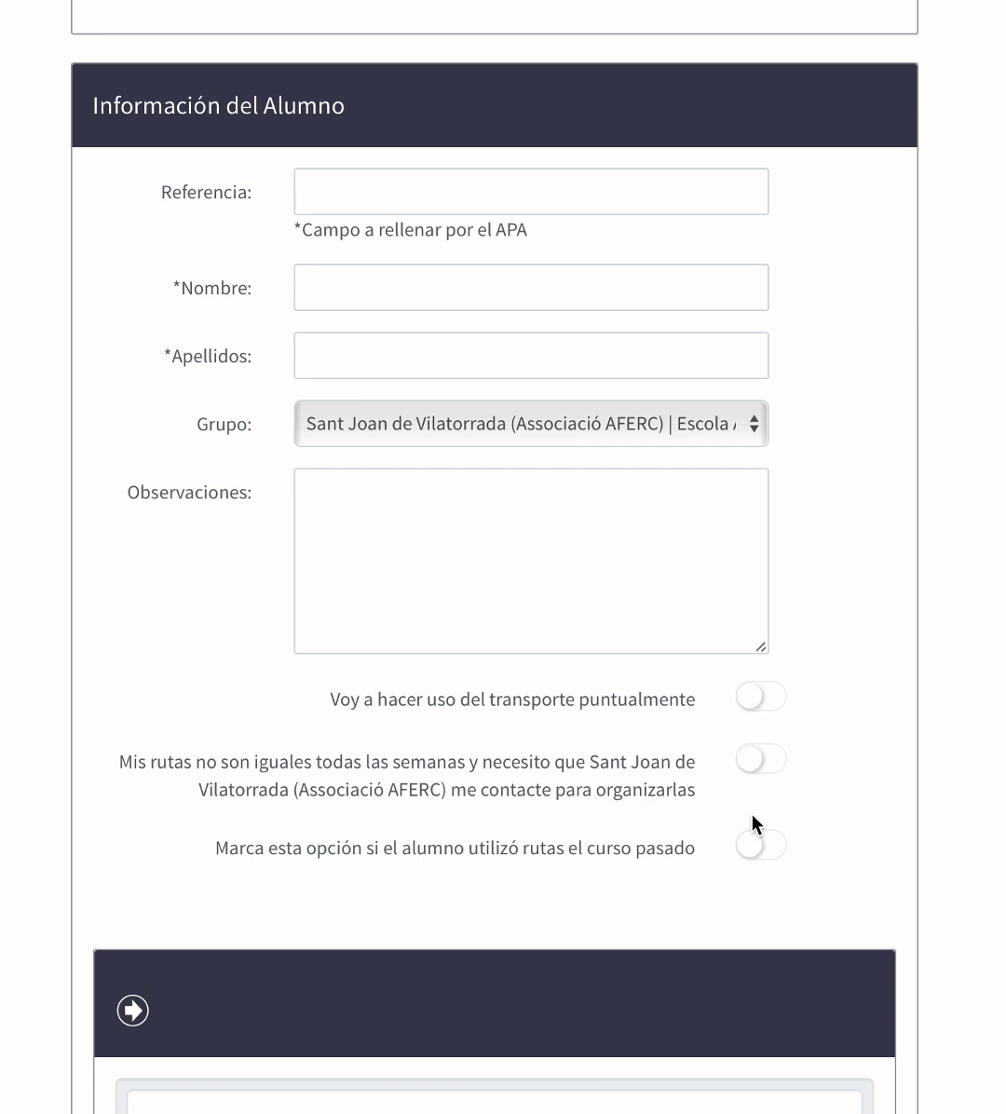
pyautogui.scroll(-1, 823, 845)
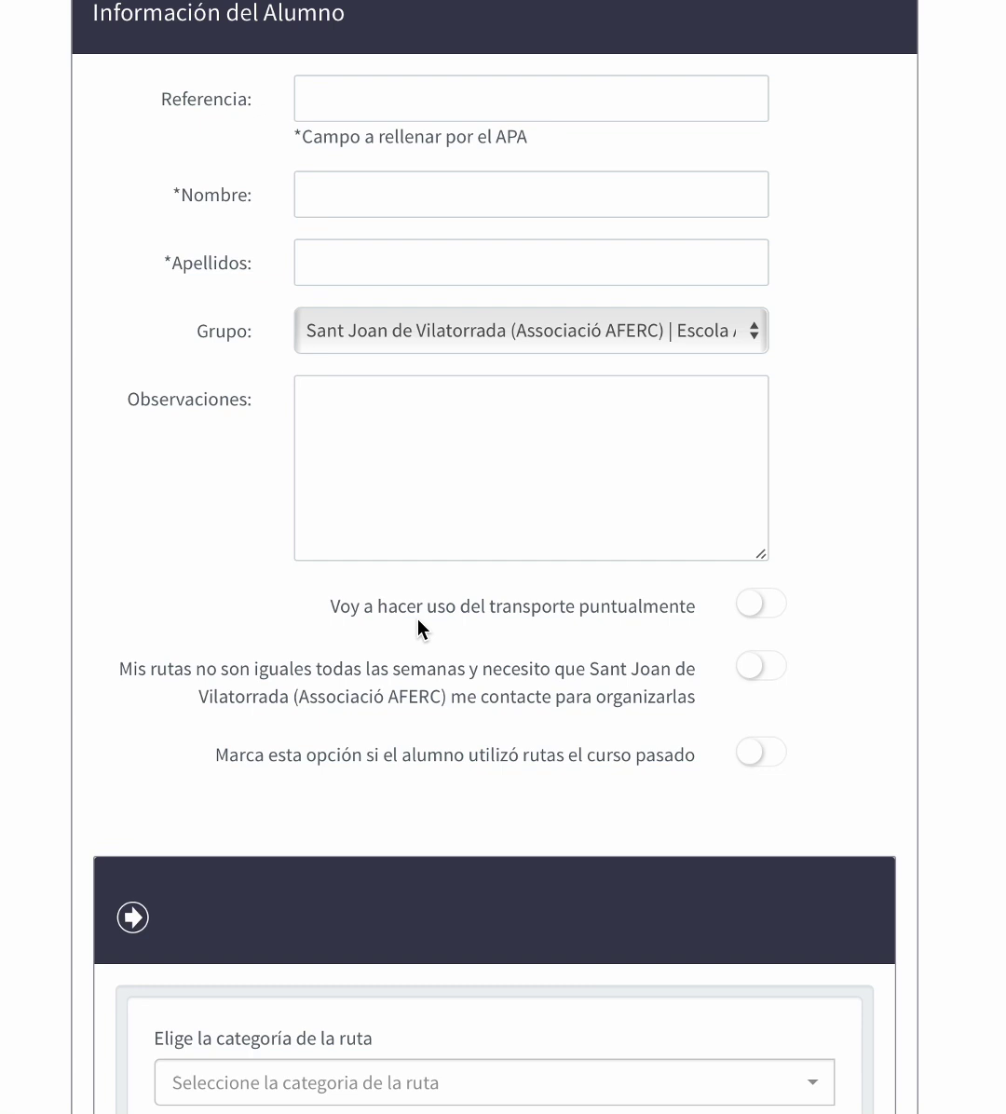
pyautogui.click(742, 617)
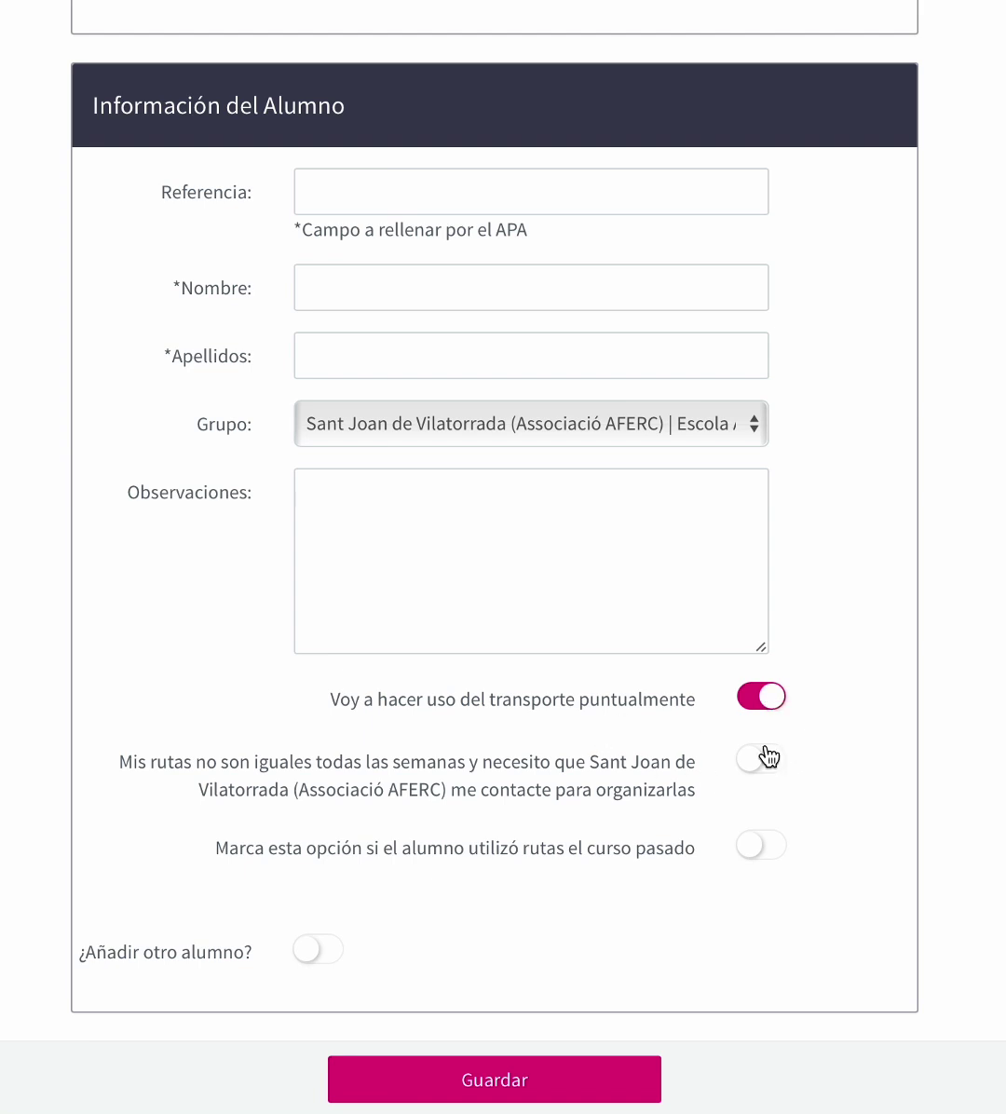
pyautogui.click(772, 700)
pyautogui.click(759, 773)
pyautogui.click(762, 769)
# - Set the student's route to category Ida, Línea 2 - Verda, boarding at stop 2 - [VILATO002] - Pastisseria Flor de Neu
pyautogui.scroll(-7, 613, 836)
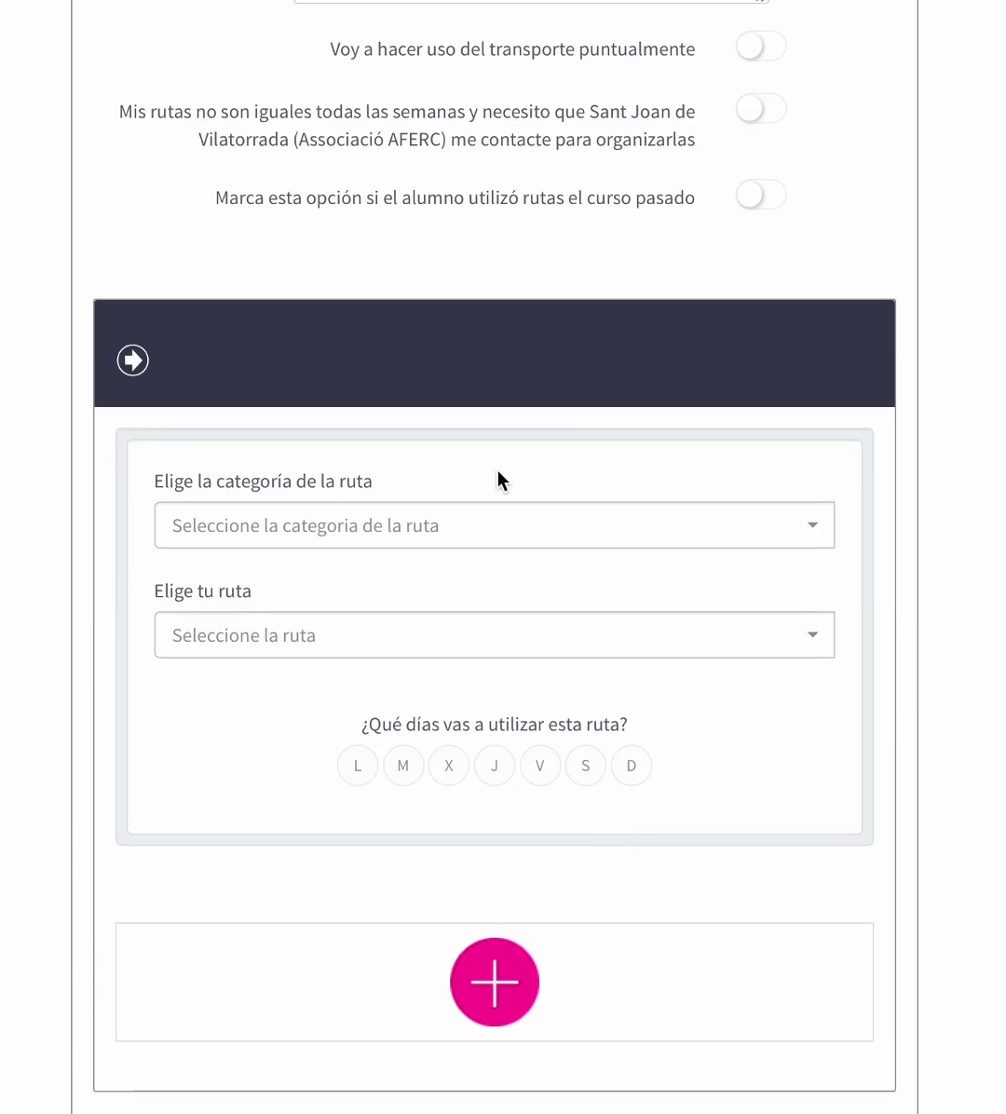
pyautogui.scroll(-3, 497, 479)
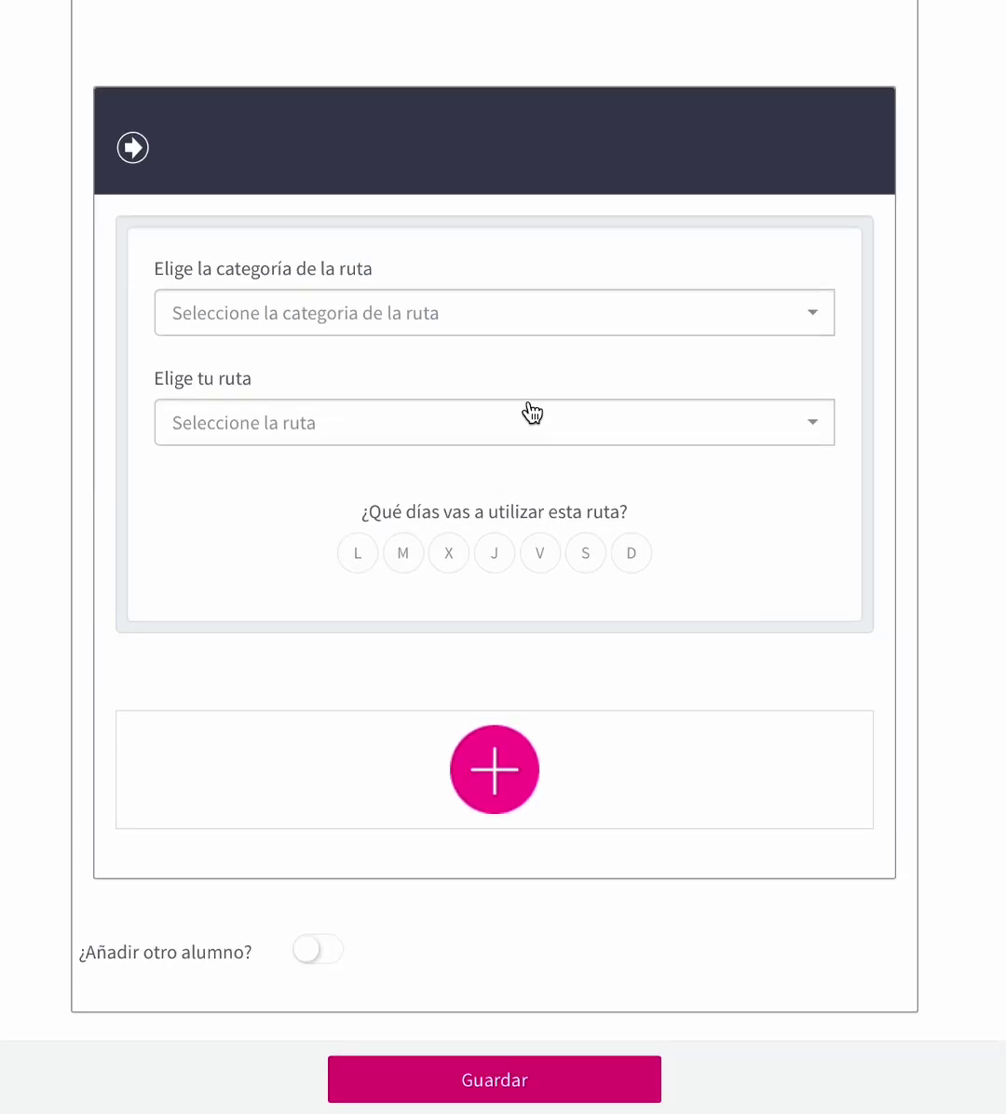
pyautogui.click(524, 331)
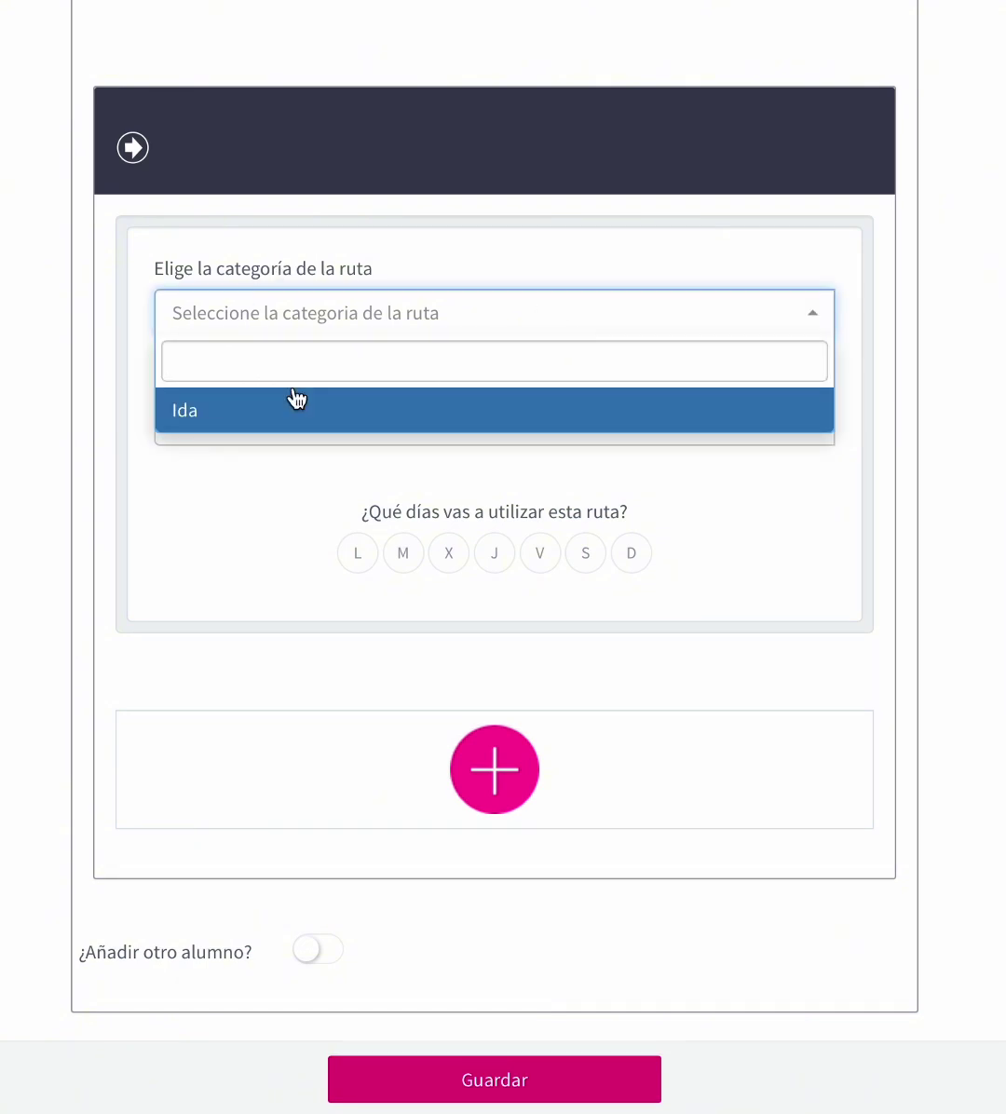
pyautogui.click(248, 423)
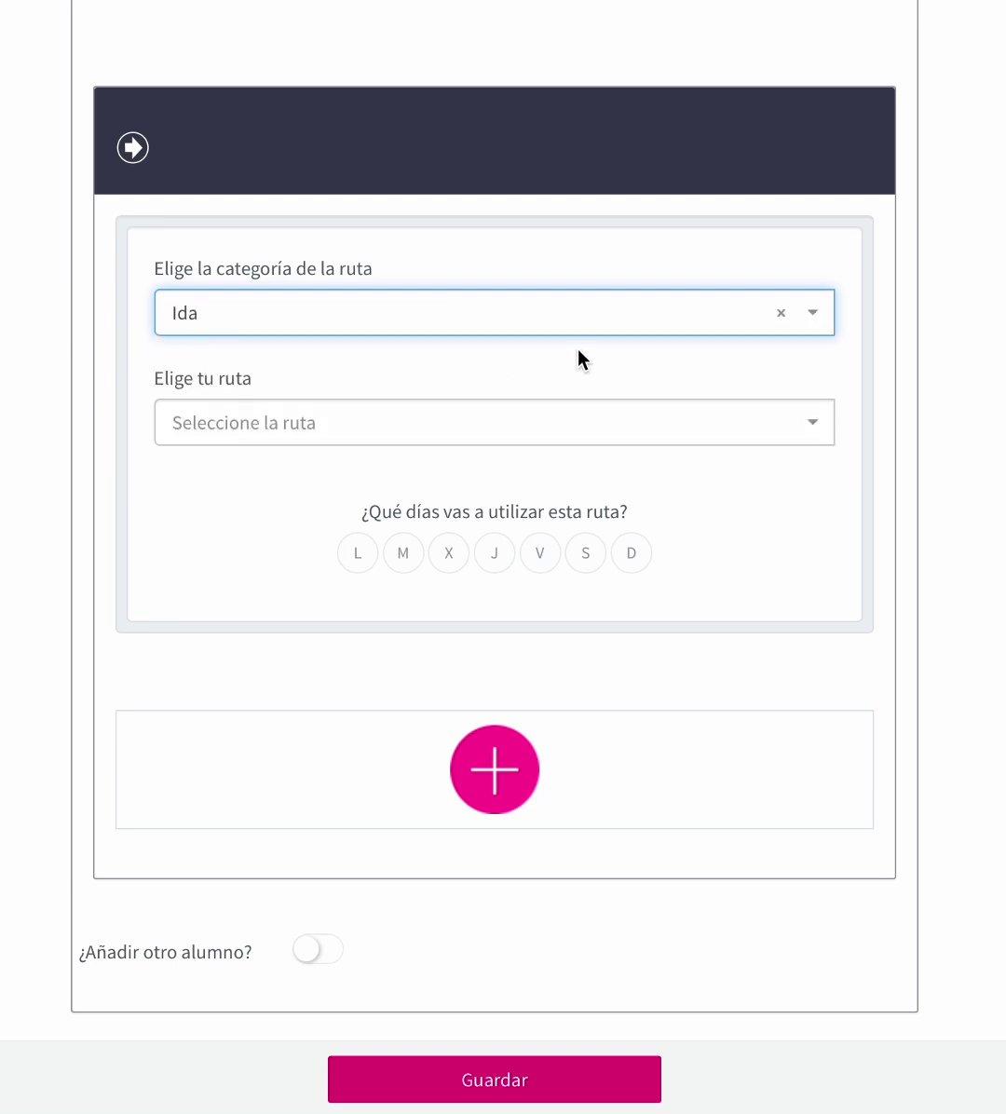
pyautogui.click(287, 425)
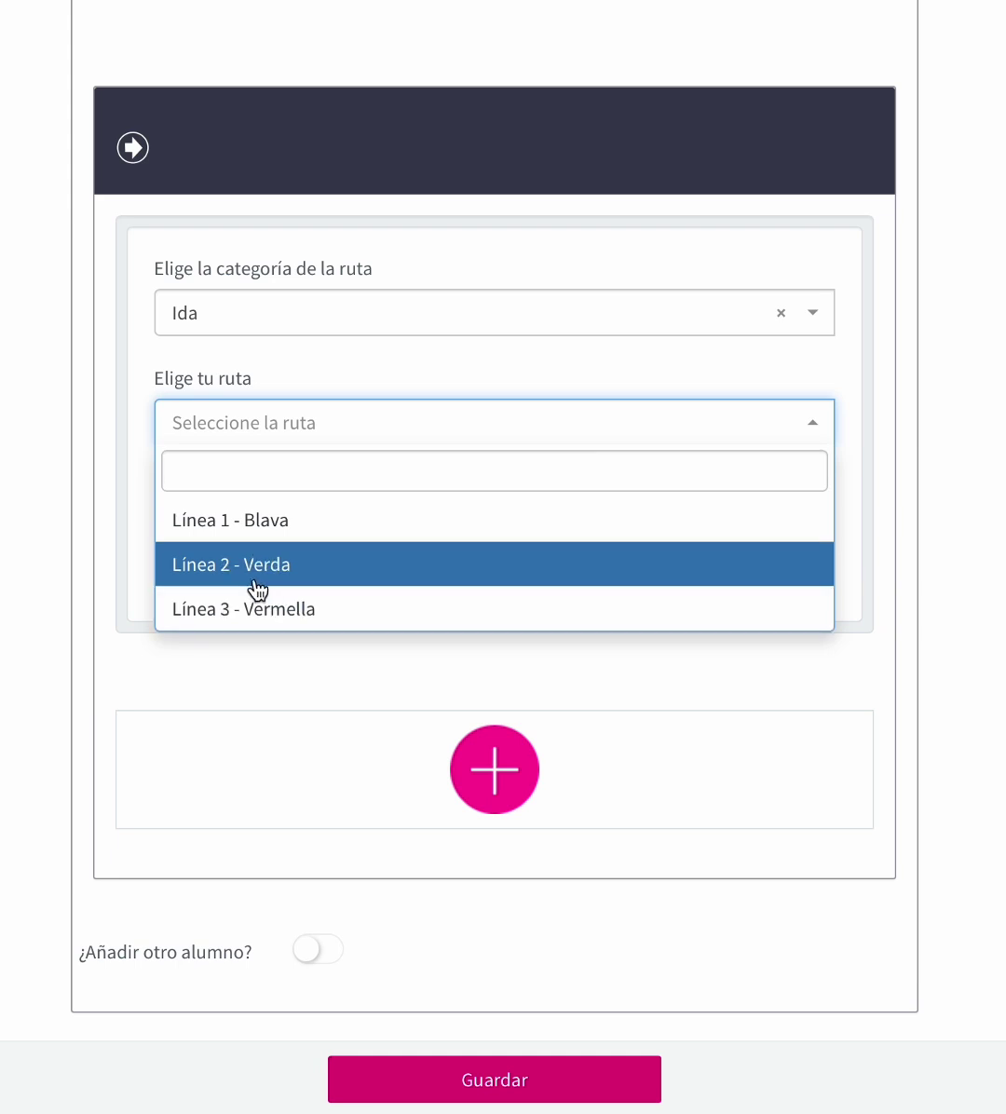
pyautogui.click(258, 585)
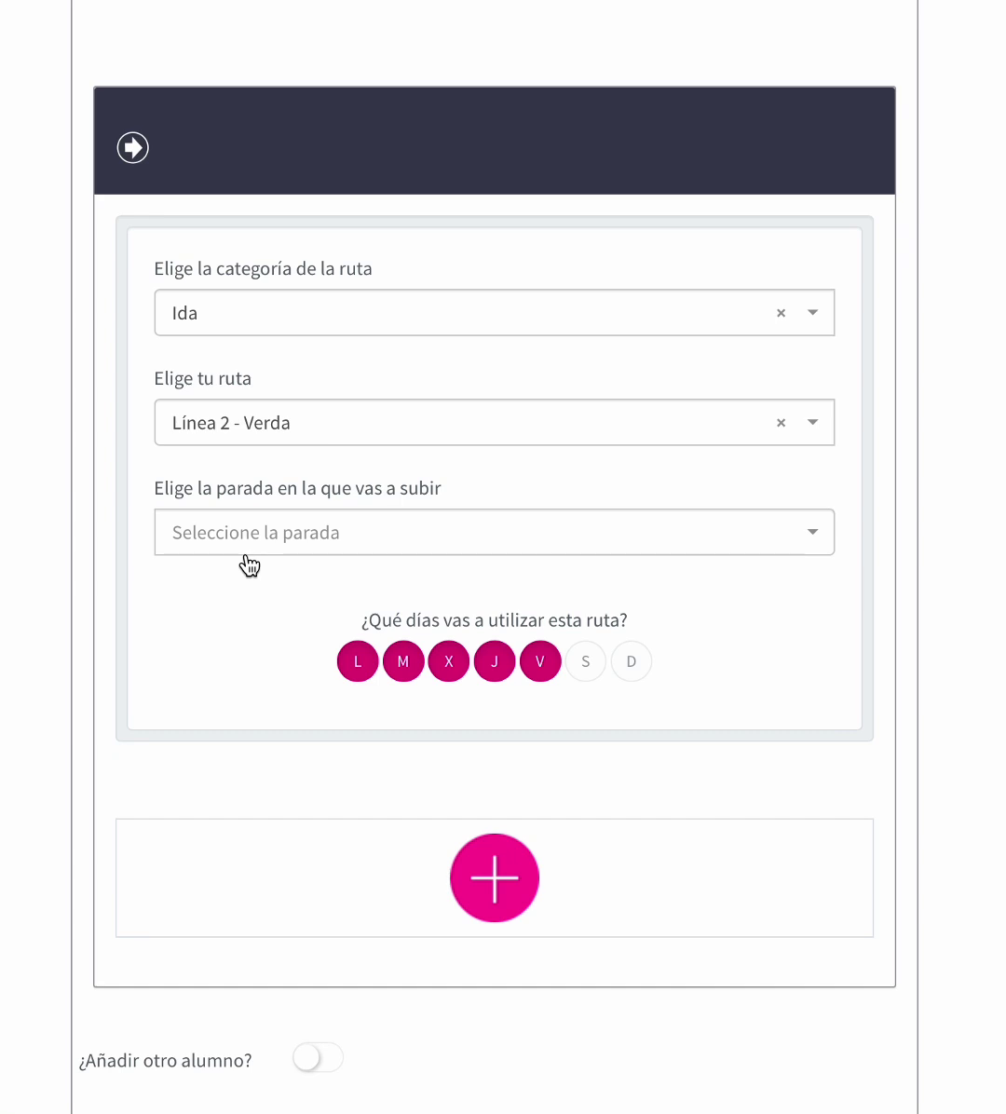
pyautogui.click(276, 533)
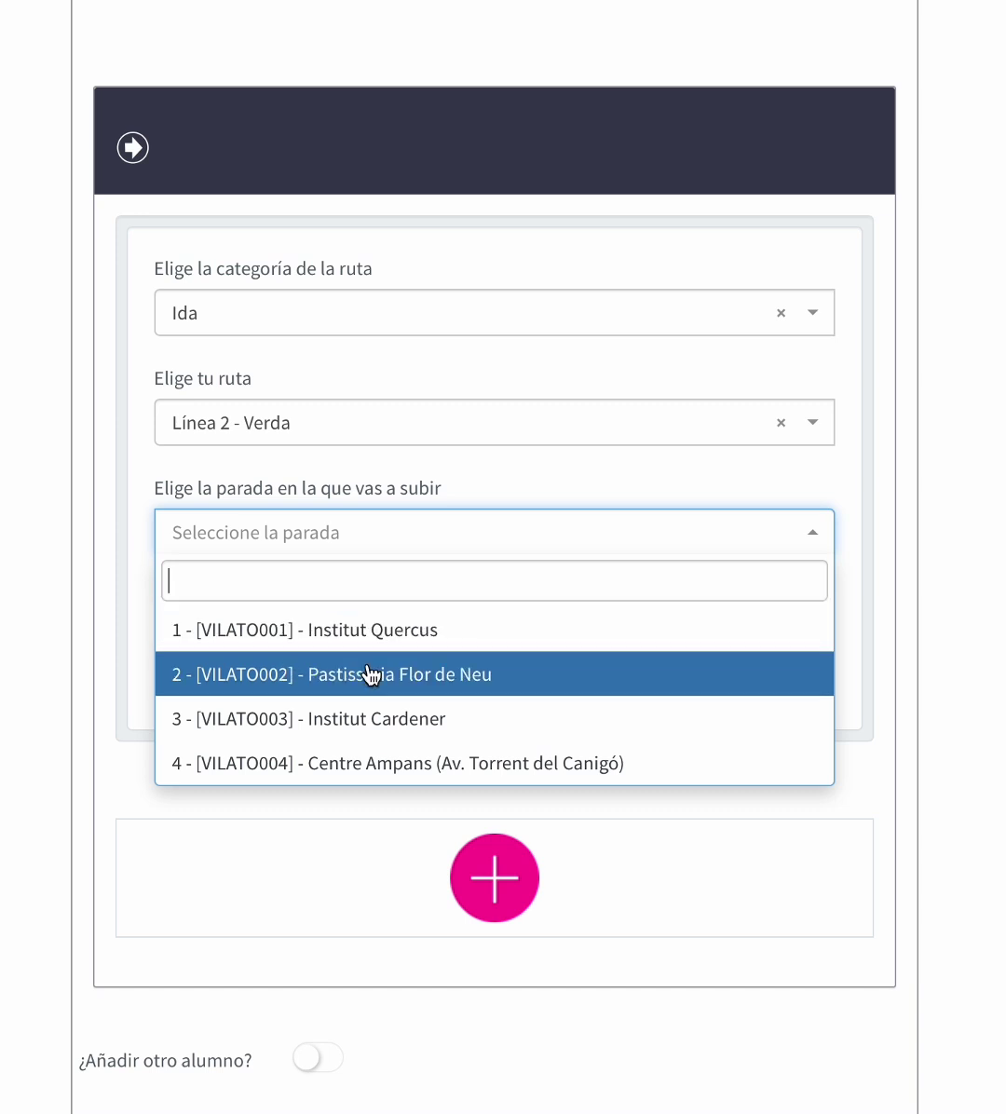
pyautogui.click(367, 686)
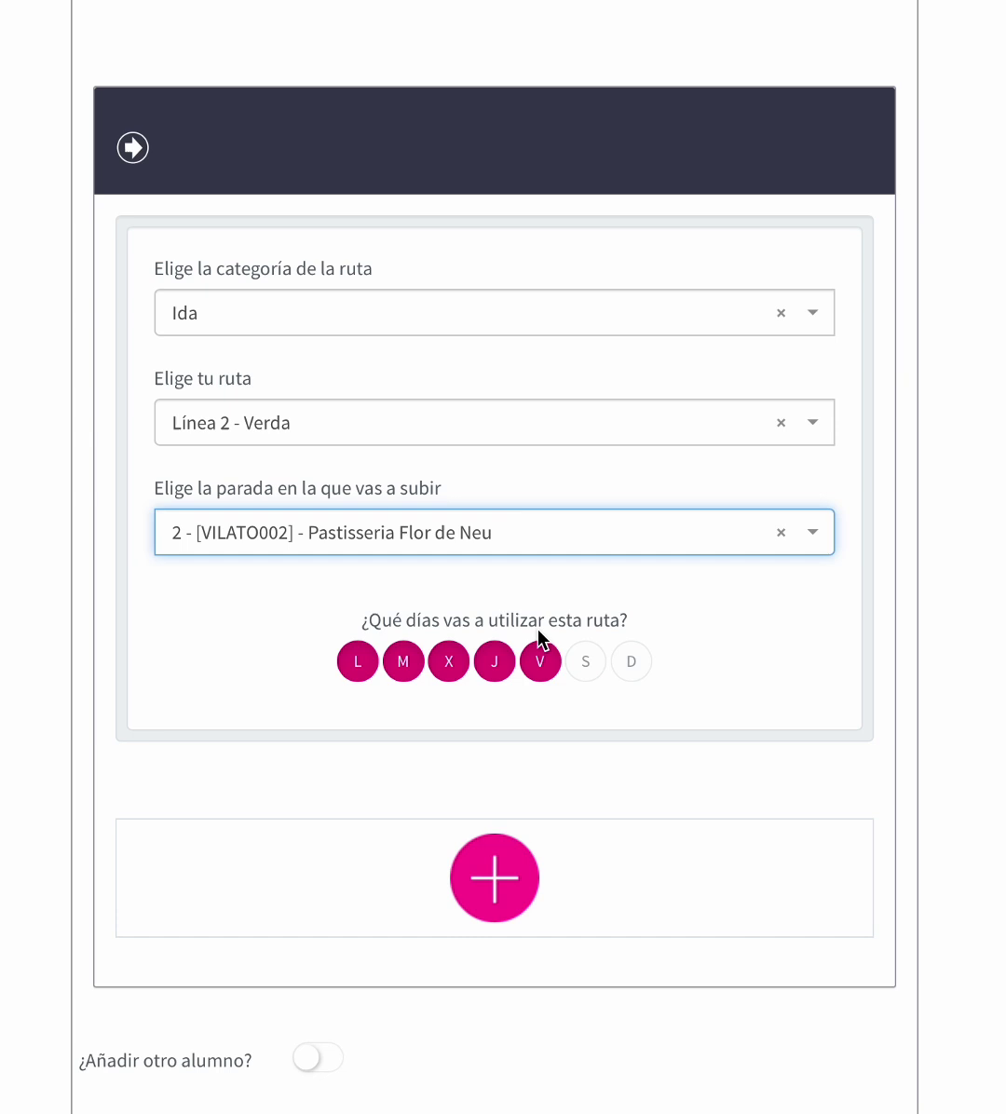
# - Deselect days M, X and J for the Línea 2 - Verda route, and add a new pickup route block
pyautogui.click(402, 673)
pyautogui.click(457, 671)
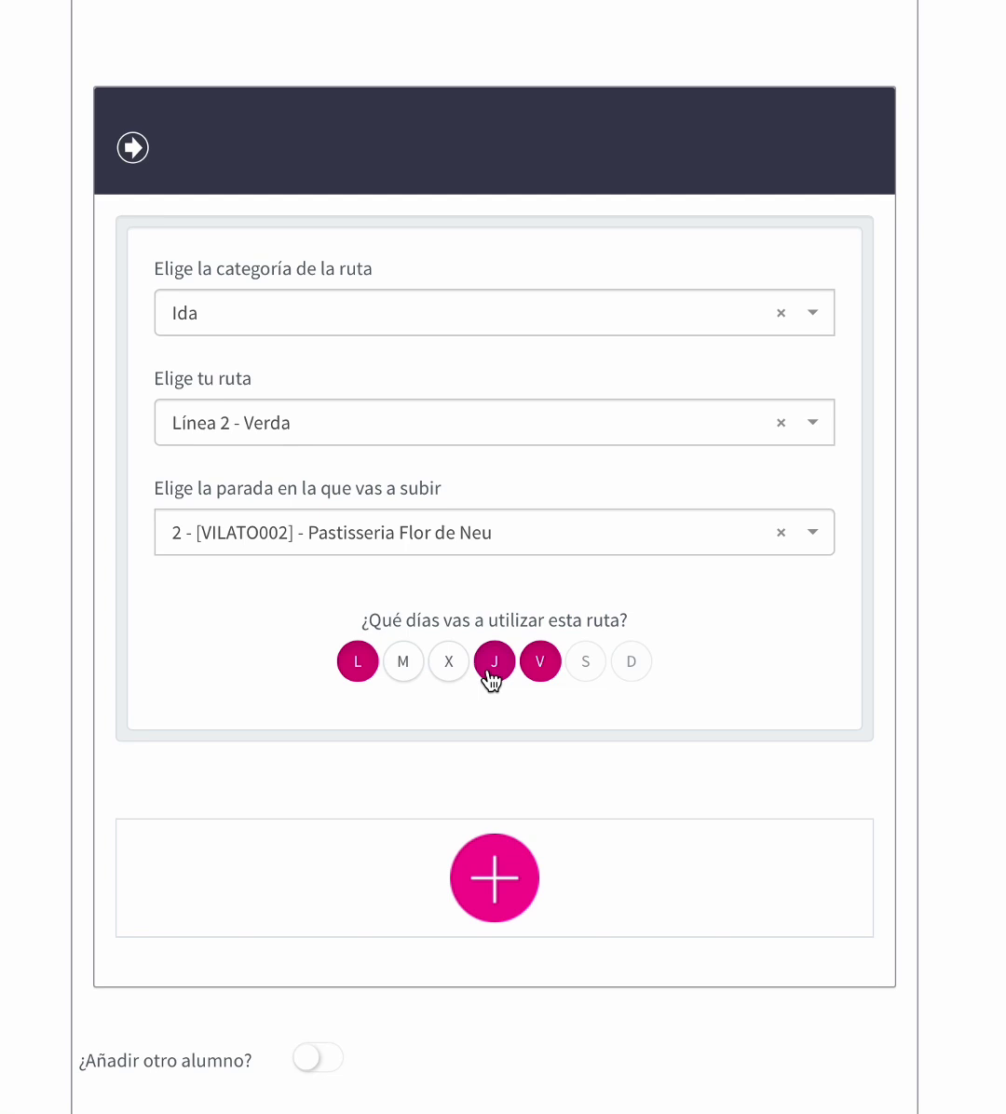
pyautogui.click(493, 667)
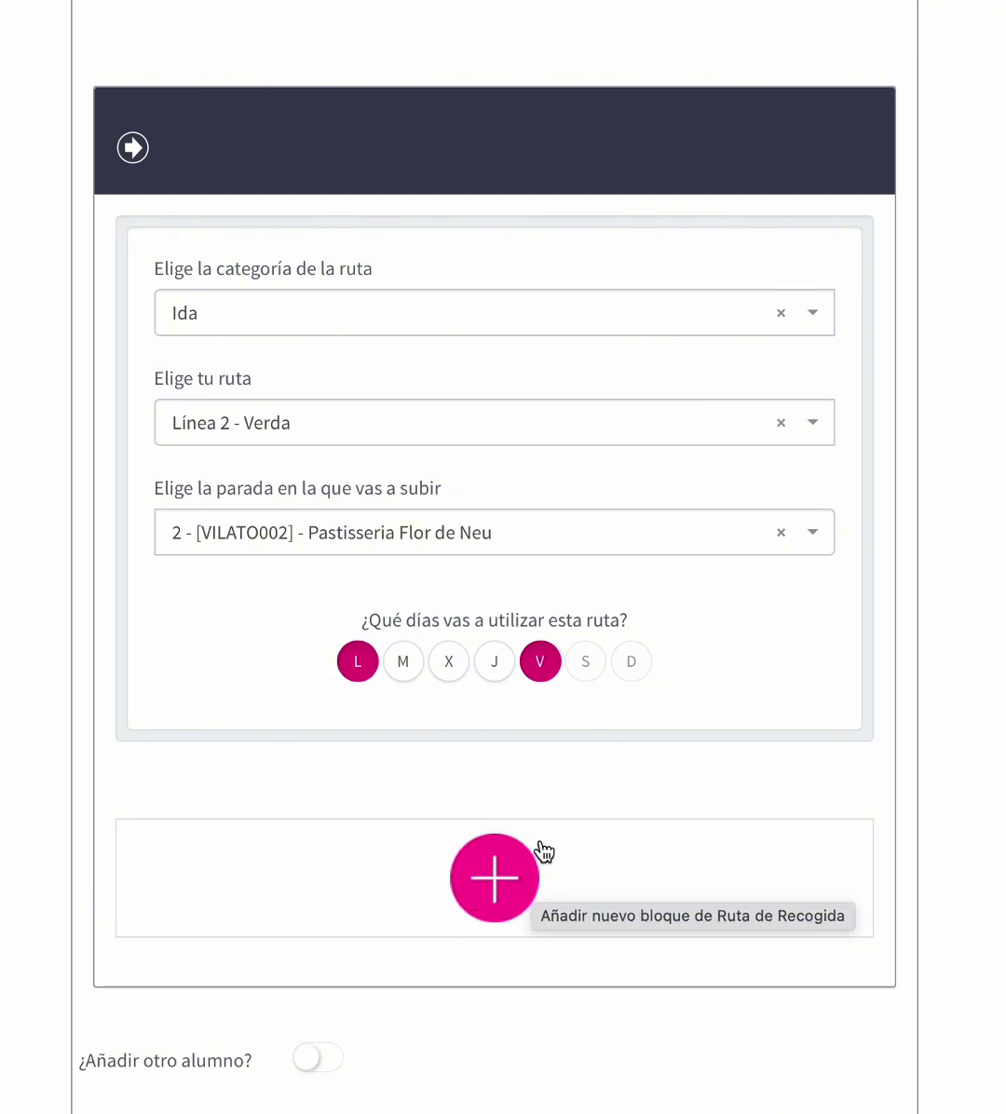
pyautogui.click(494, 876)
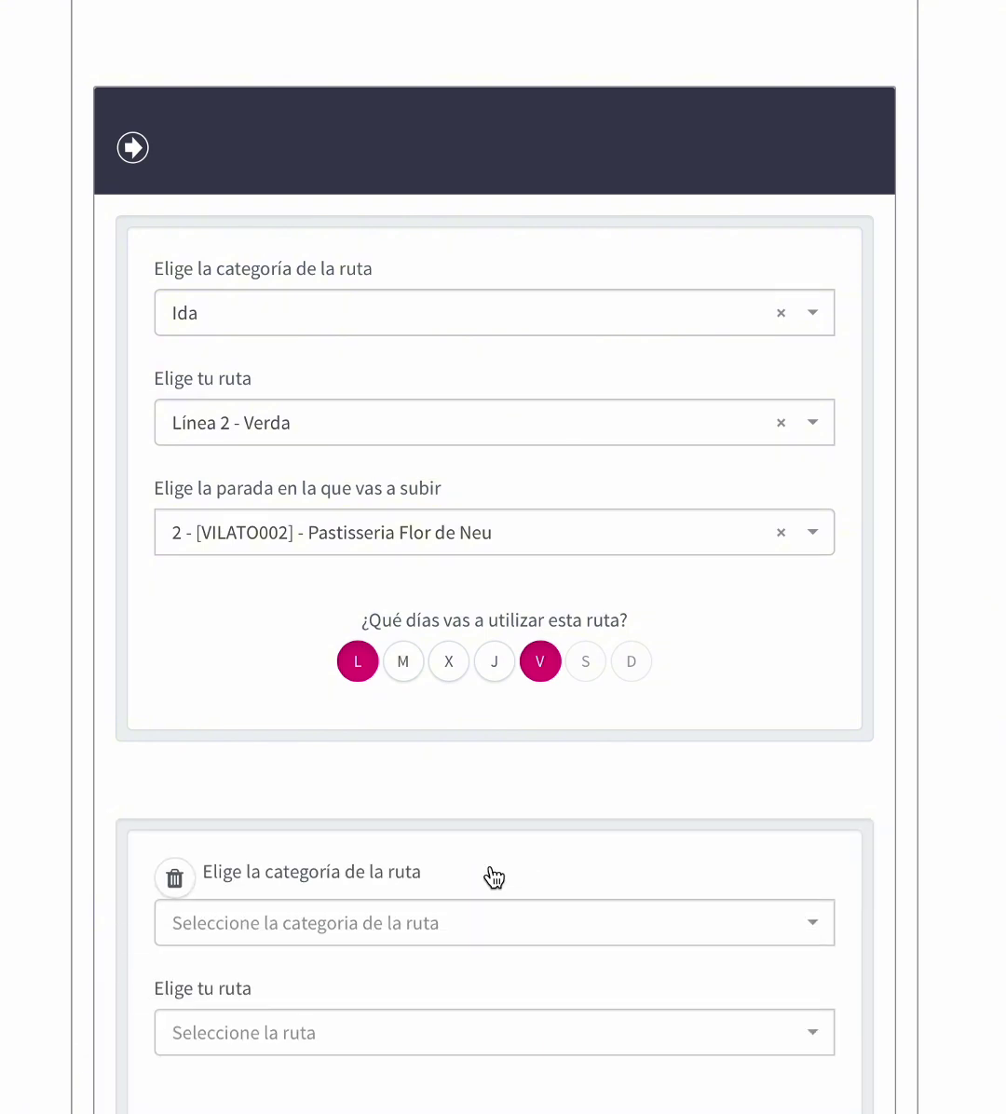
# - Set the second route block to category Ida, Línea 1 - Blava, boarding at stop 1 - [VILATO007] - Comissaria Policia Local
pyautogui.scroll(-4, 495, 876)
pyautogui.scroll(1, 465, 569)
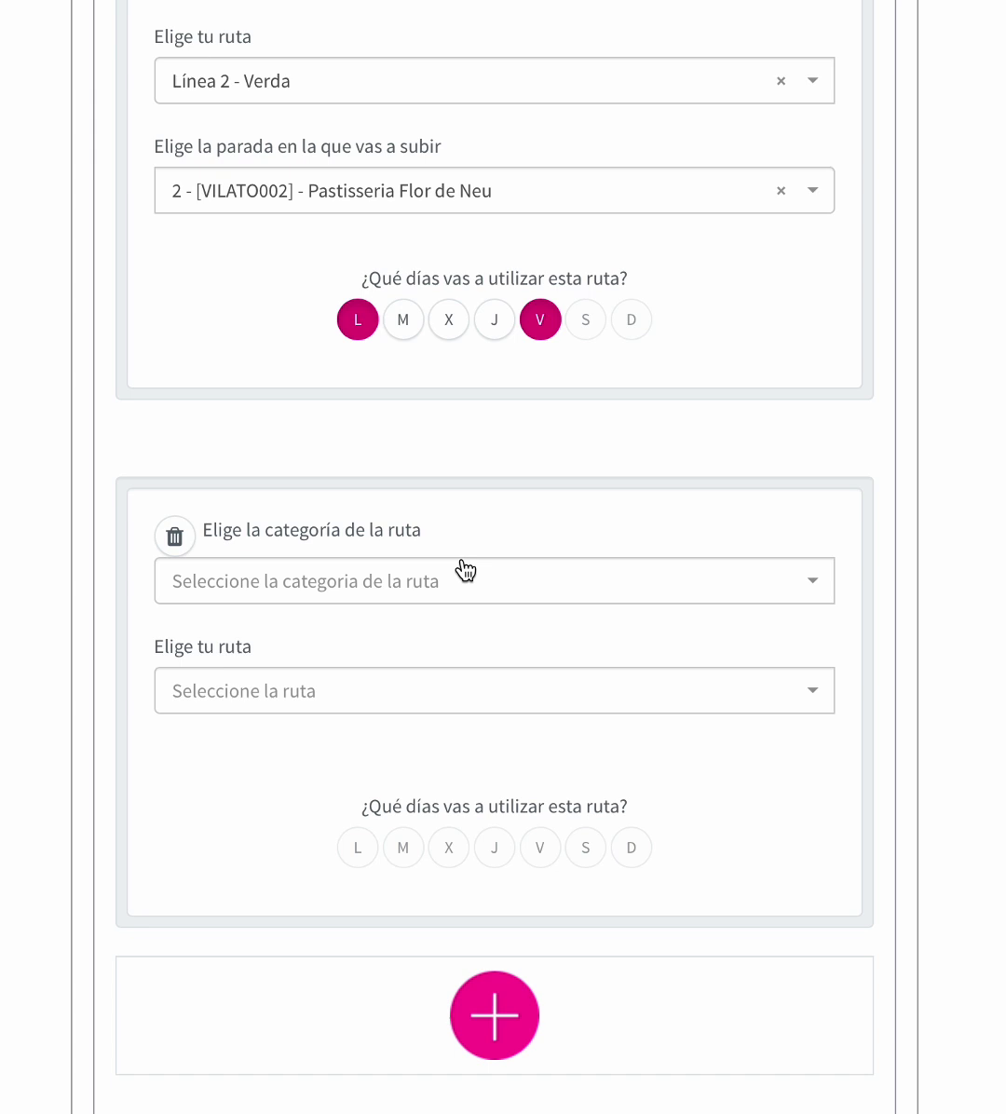
pyautogui.scroll(2, 465, 568)
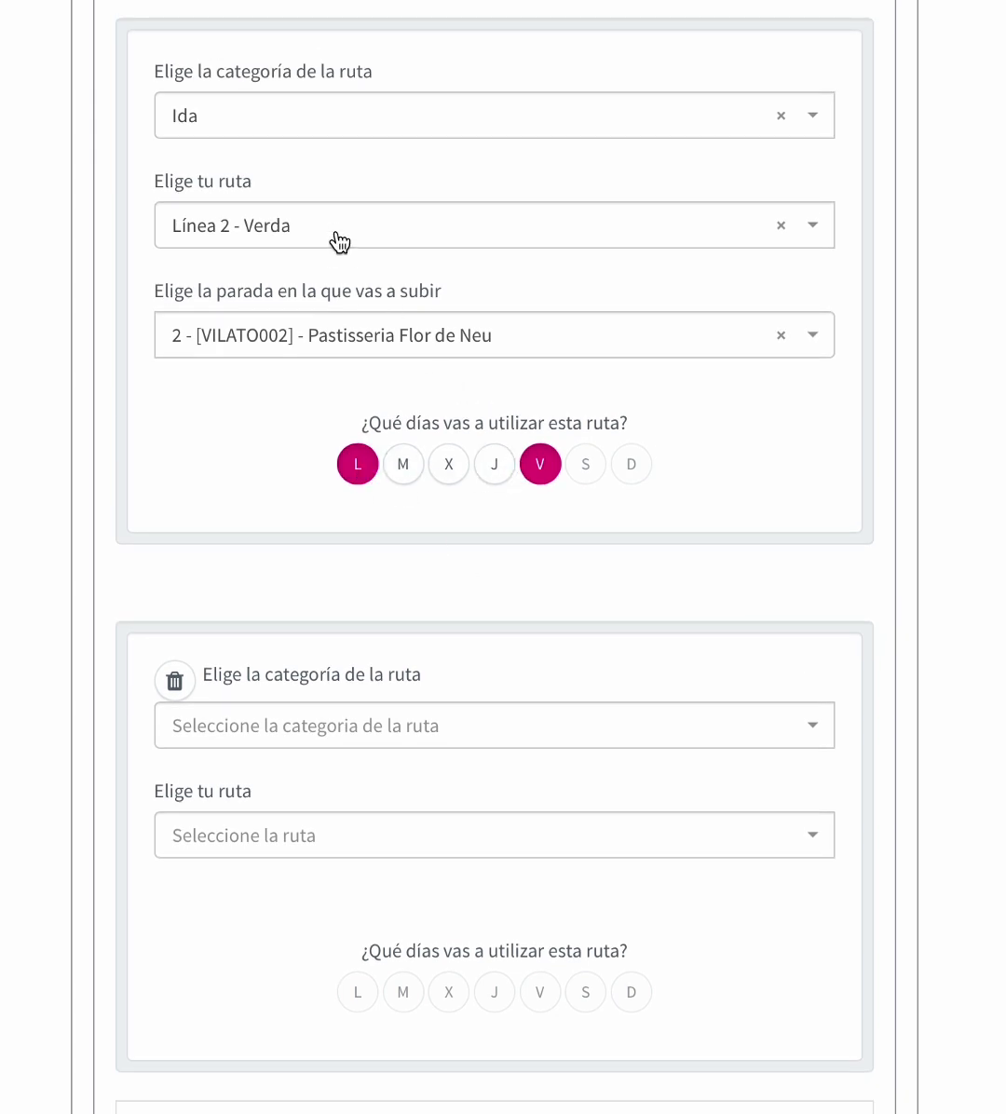
pyautogui.click(422, 735)
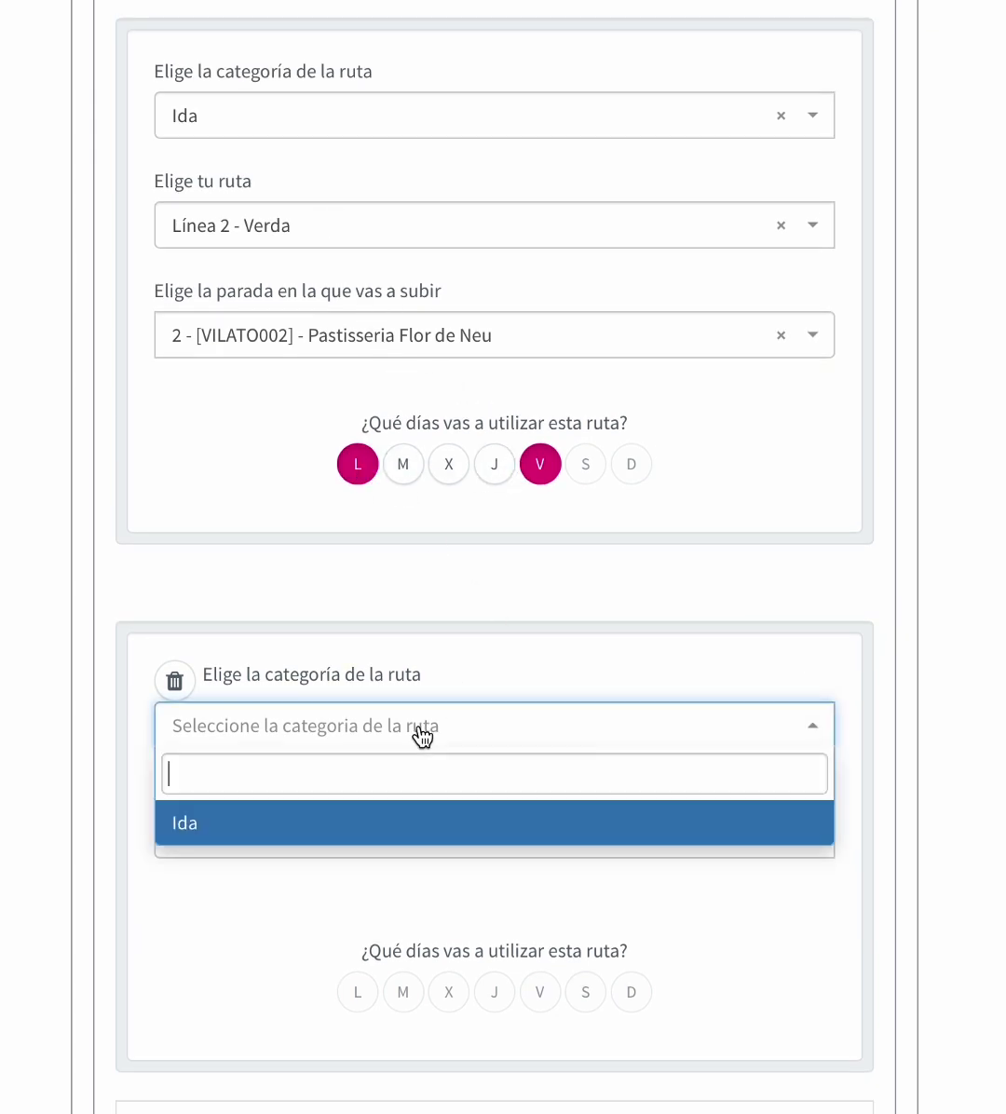
pyautogui.click(361, 821)
pyautogui.click(321, 841)
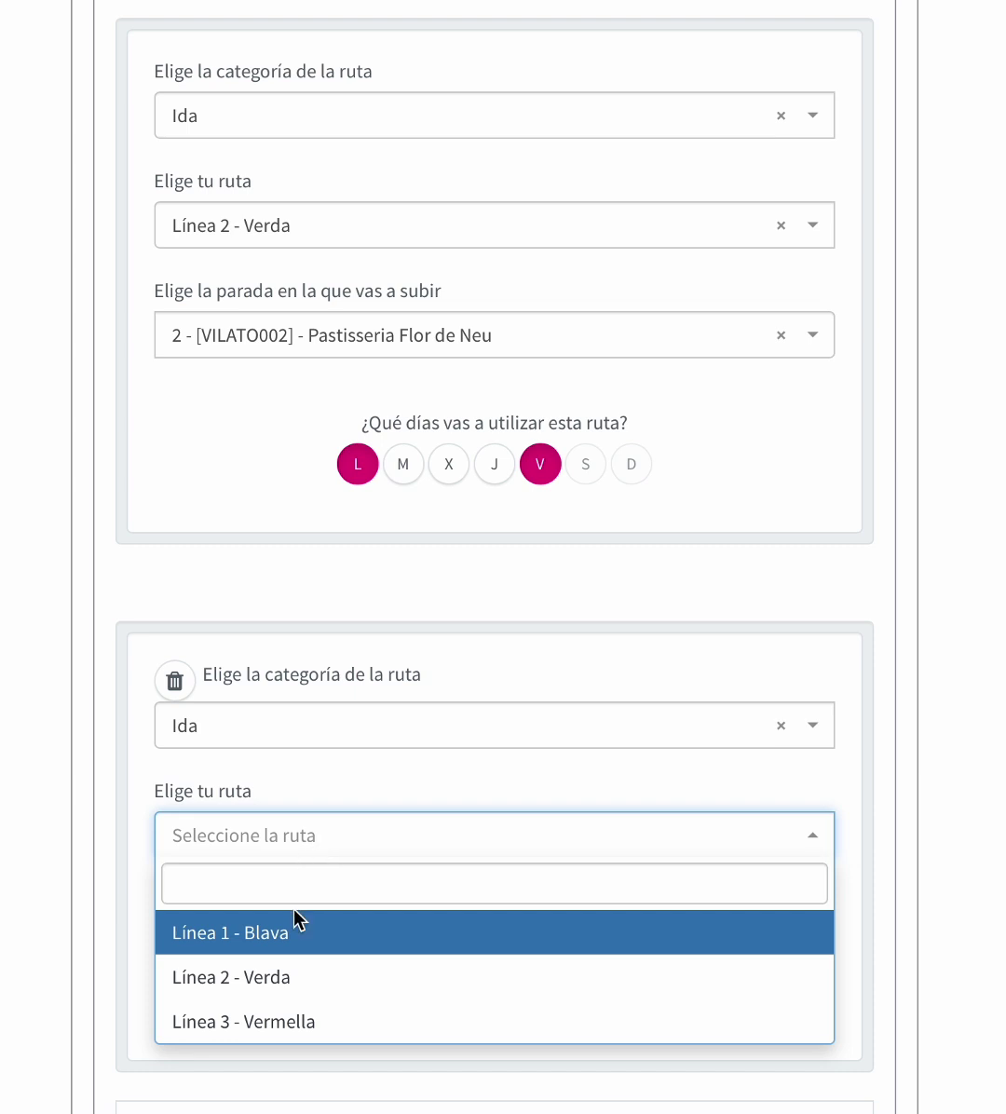
pyautogui.scroll(-1, 294, 911)
pyautogui.click(273, 871)
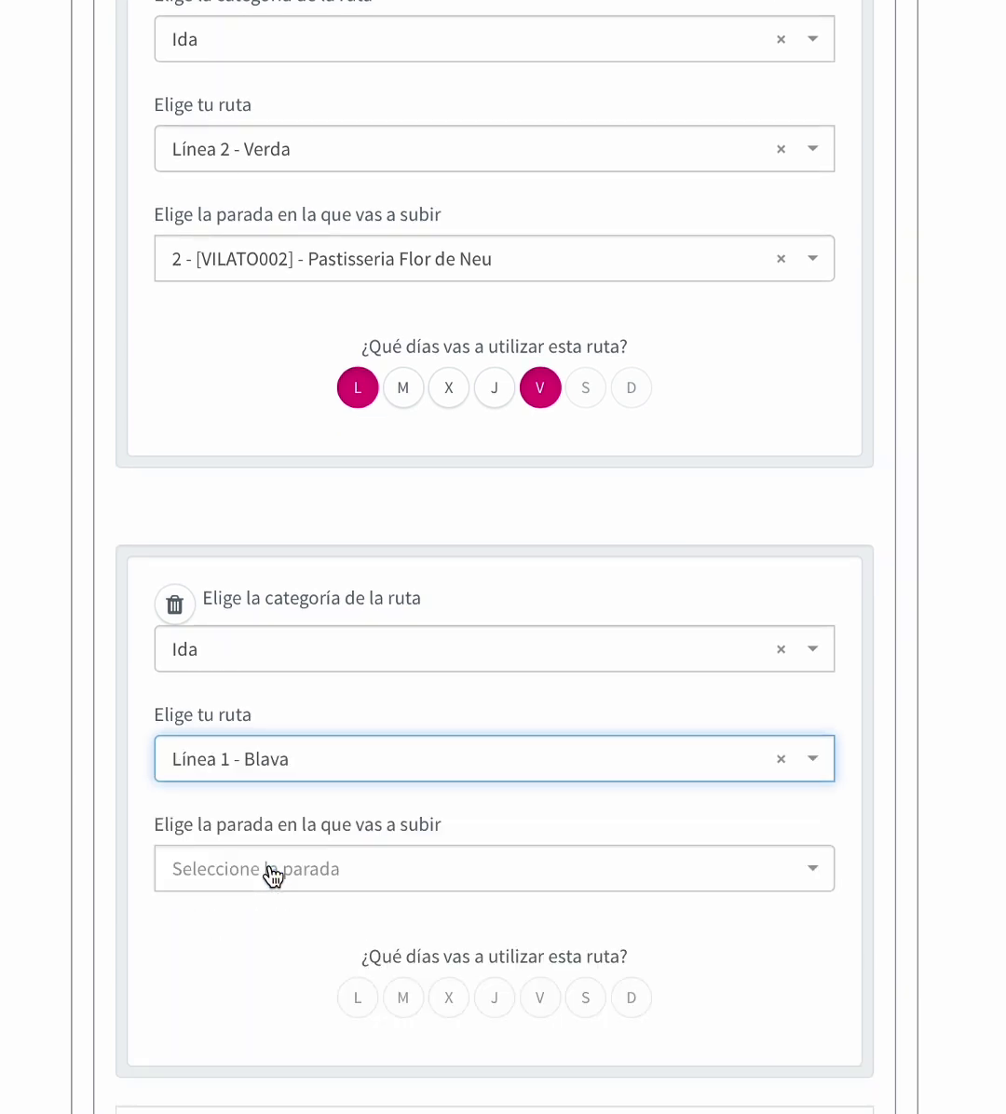
pyautogui.scroll(-2, 273, 875)
pyautogui.click(268, 741)
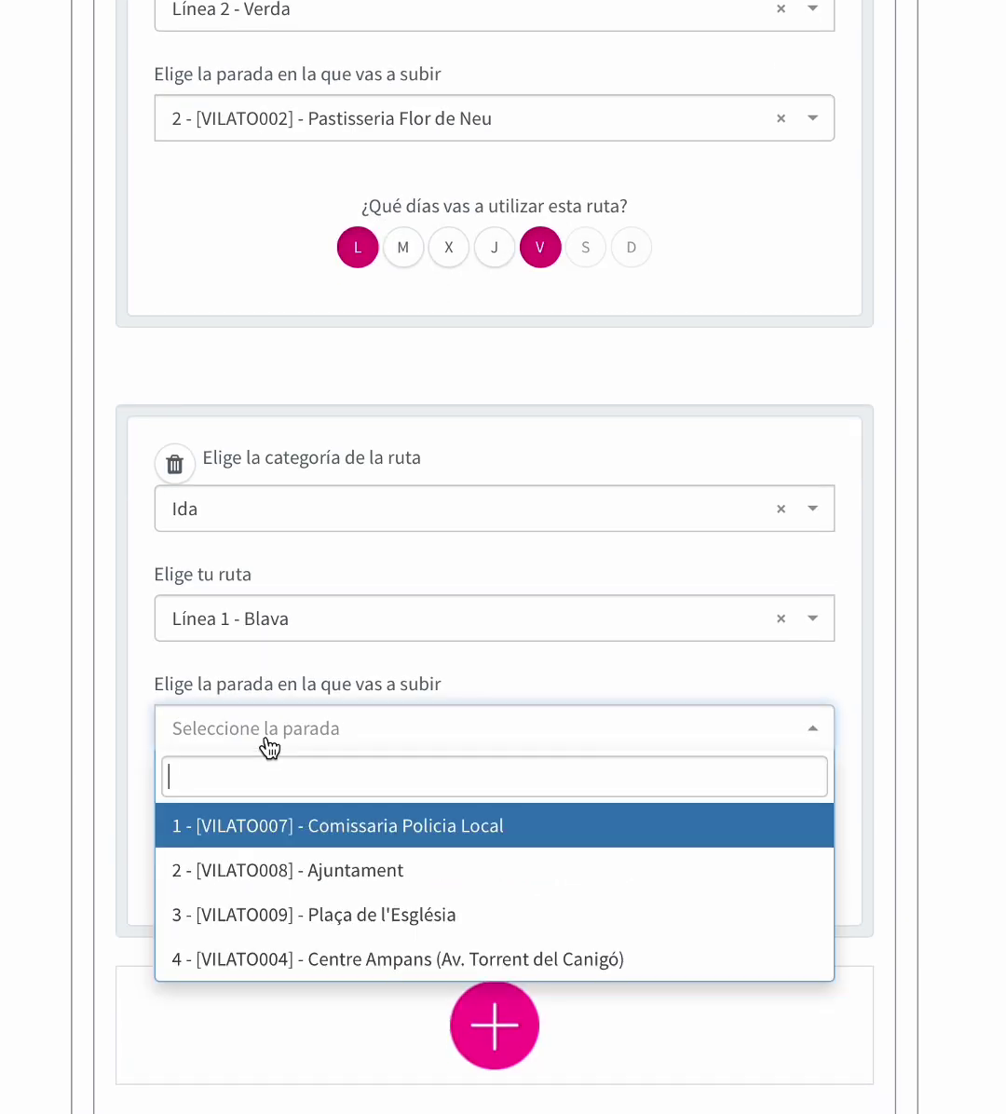
pyautogui.click(344, 844)
# - Deselect days L, V and X for the Línea 1 - Blava route
pyautogui.click(360, 862)
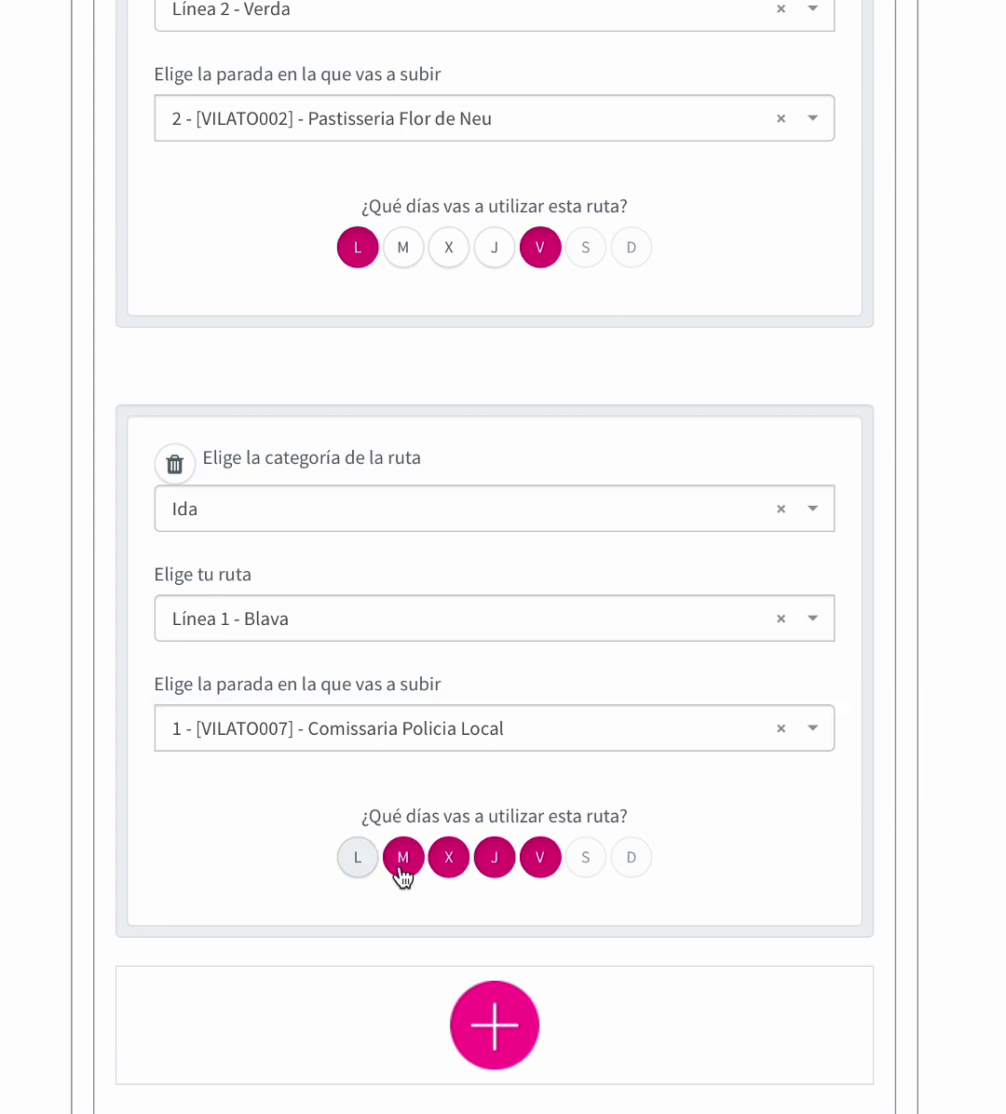
pyautogui.click(539, 857)
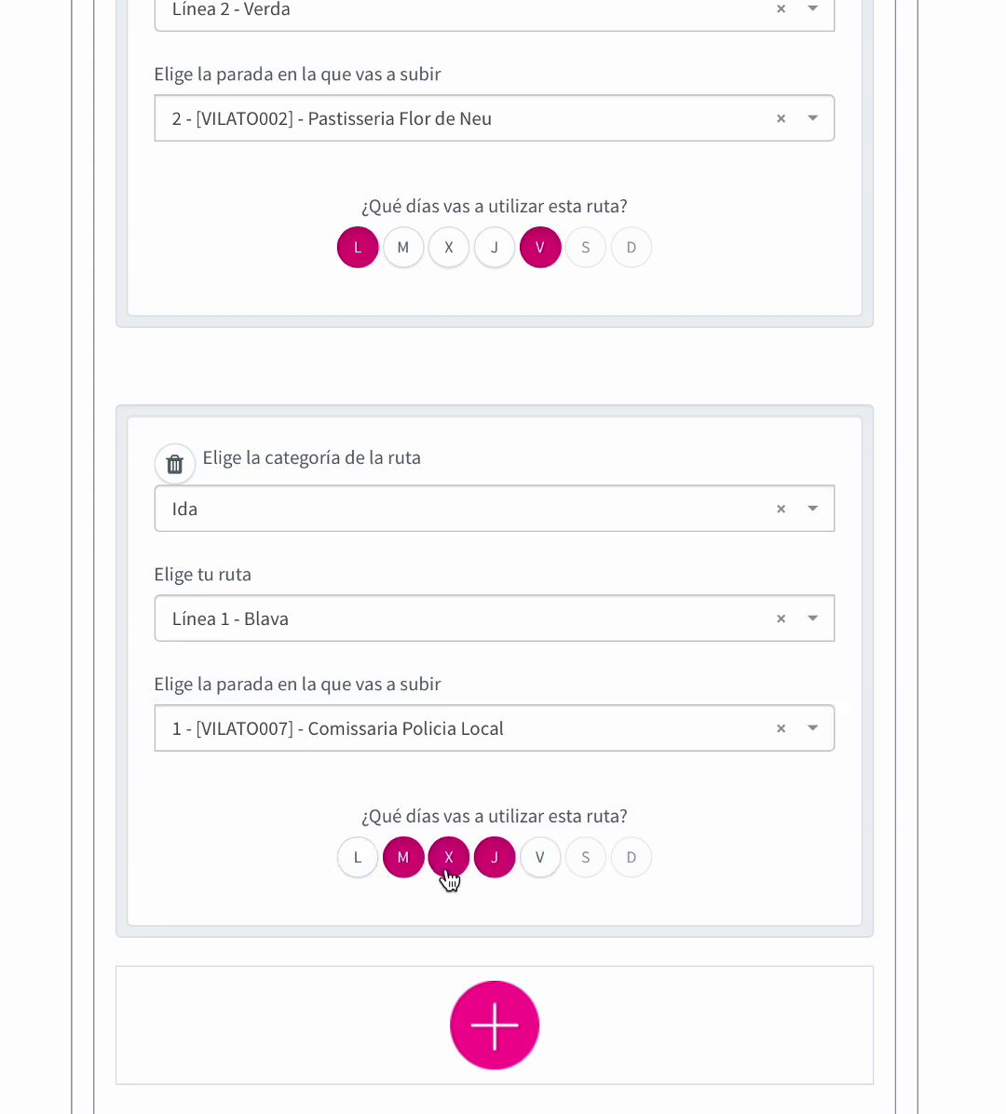
pyautogui.click(447, 873)
# - Review both route blocks and enable adding another student to the registration
pyautogui.scroll(-2, 530, 898)
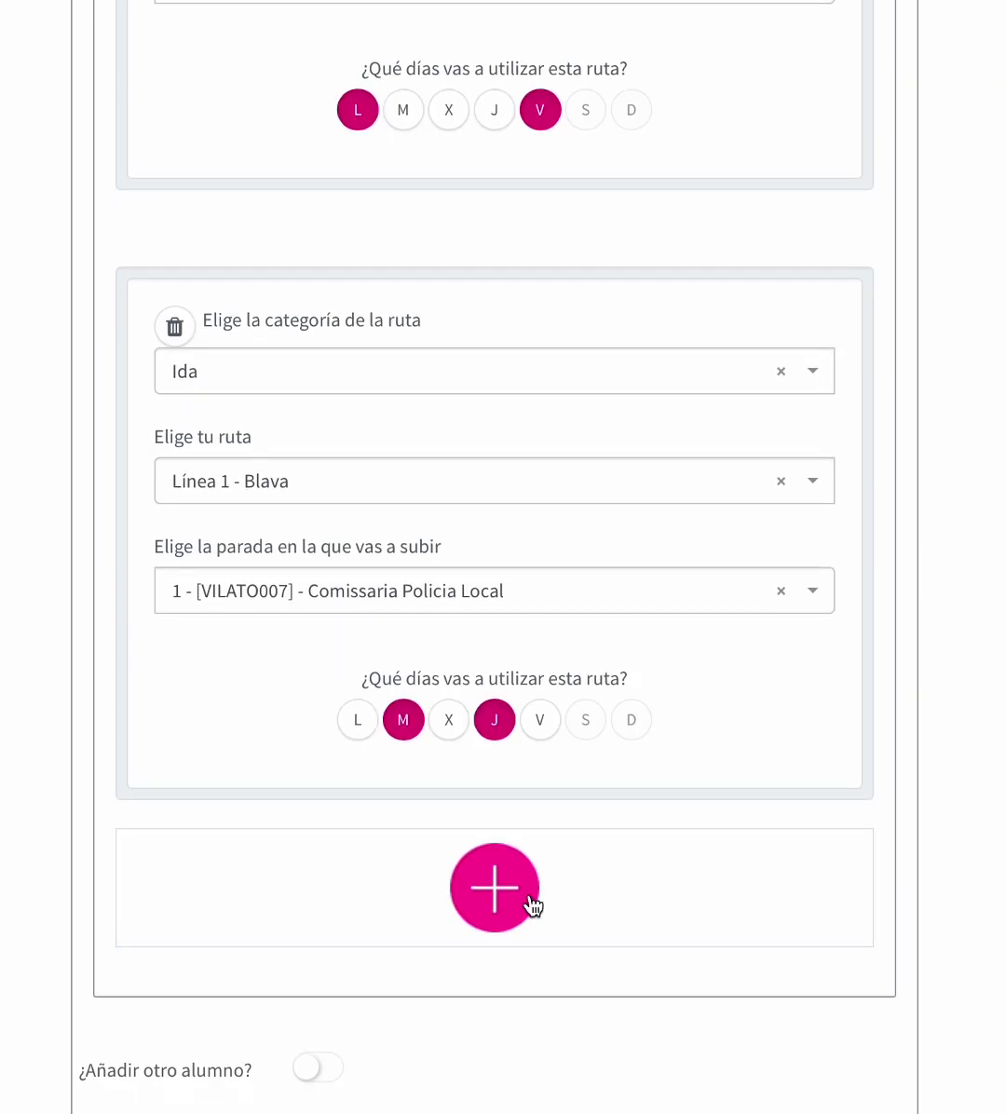
pyautogui.scroll(-2, 530, 904)
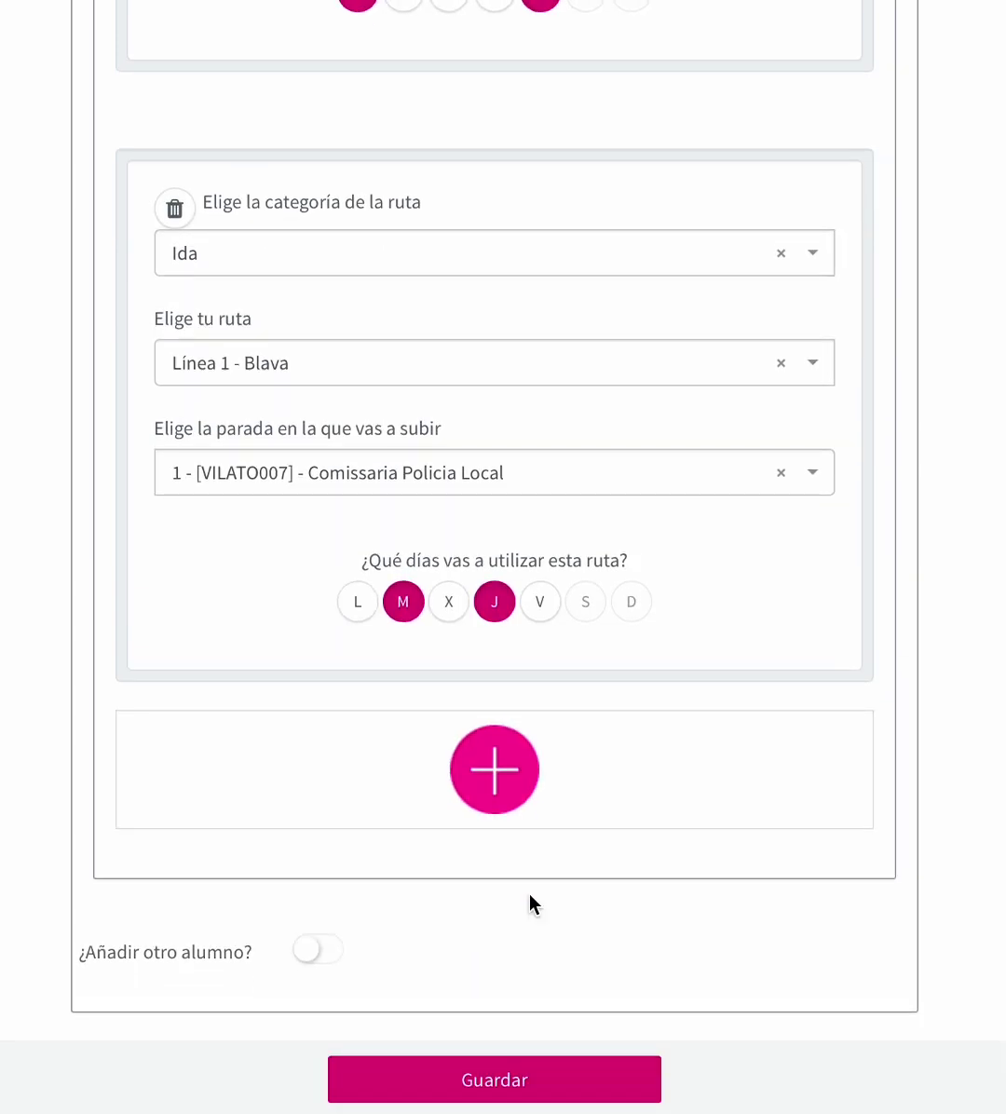
pyautogui.scroll(7, 531, 903)
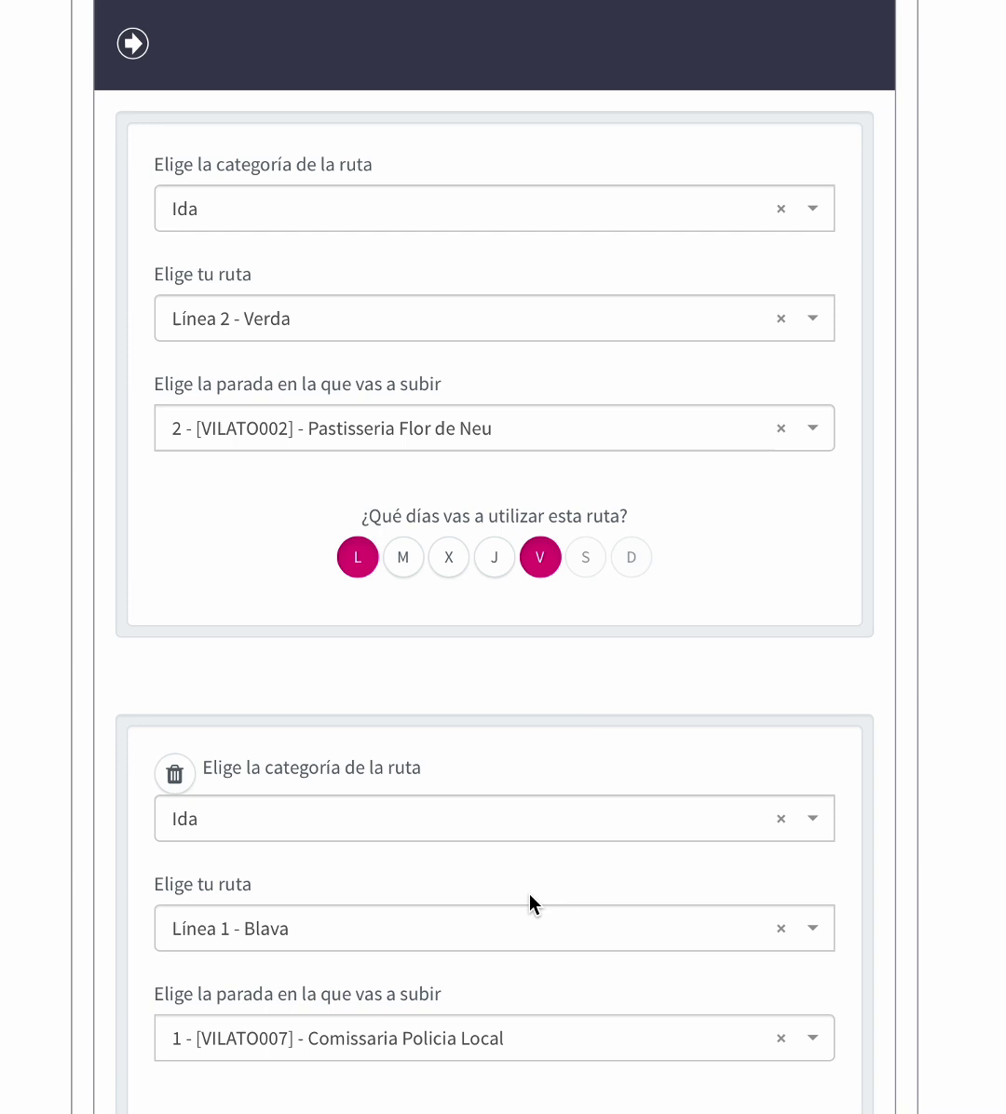
pyautogui.scroll(-5, 529, 902)
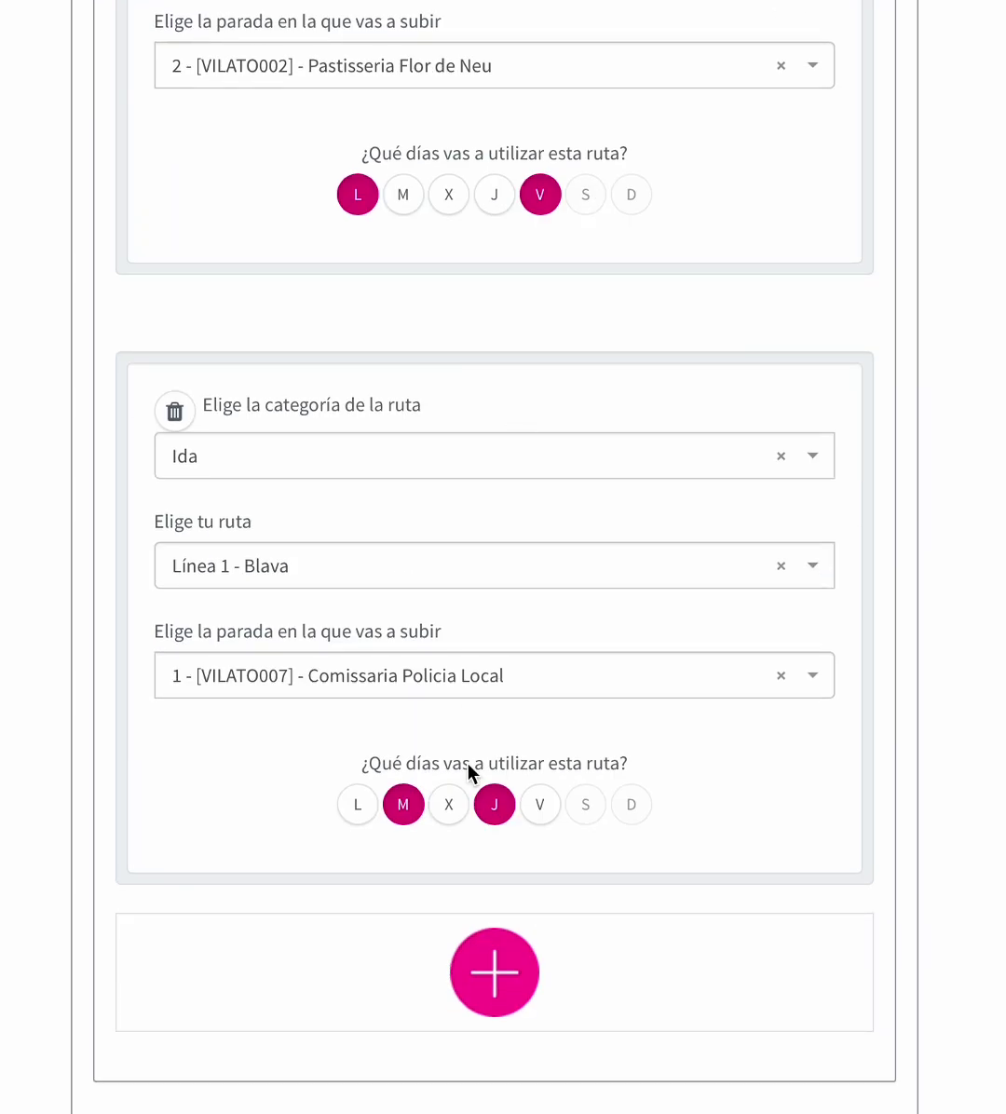
pyautogui.scroll(-3, 467, 763)
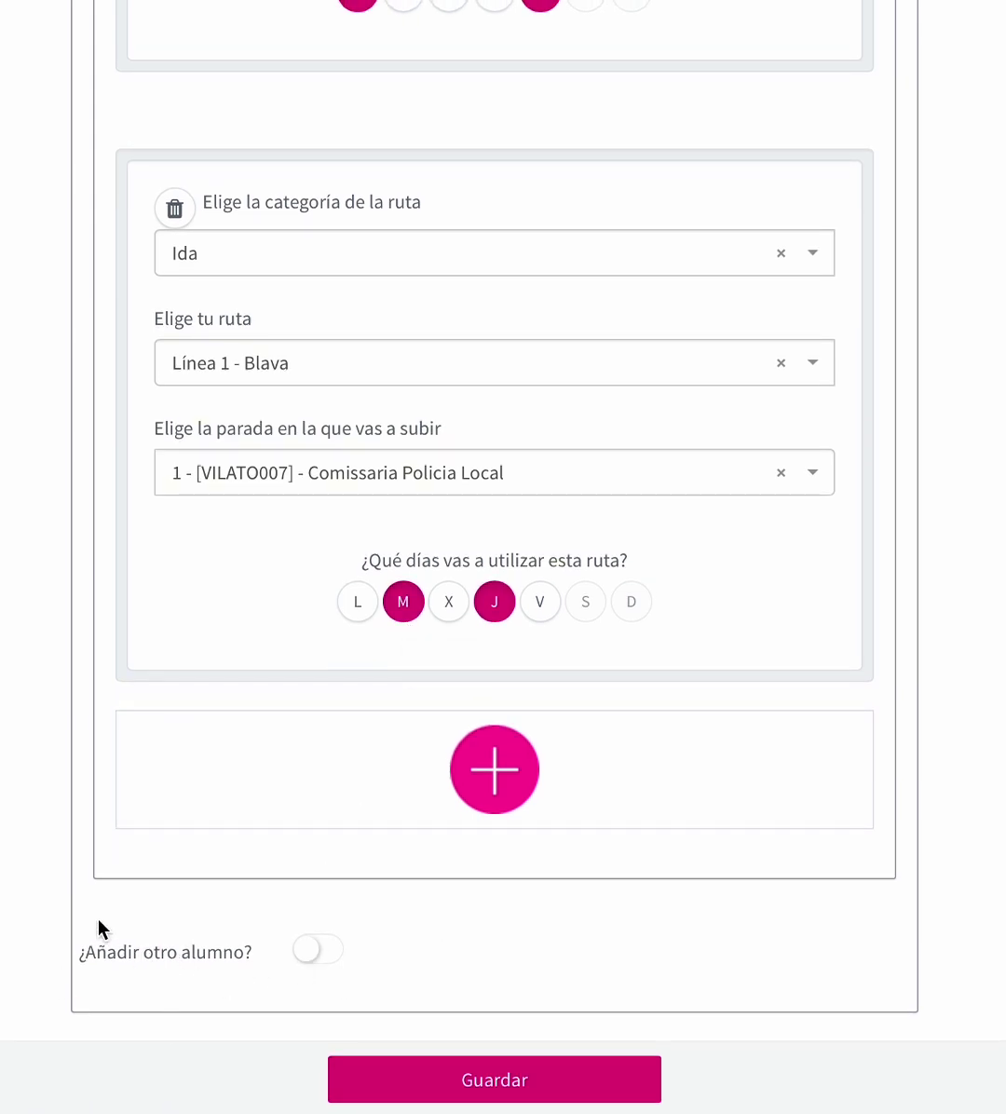
pyautogui.click(318, 954)
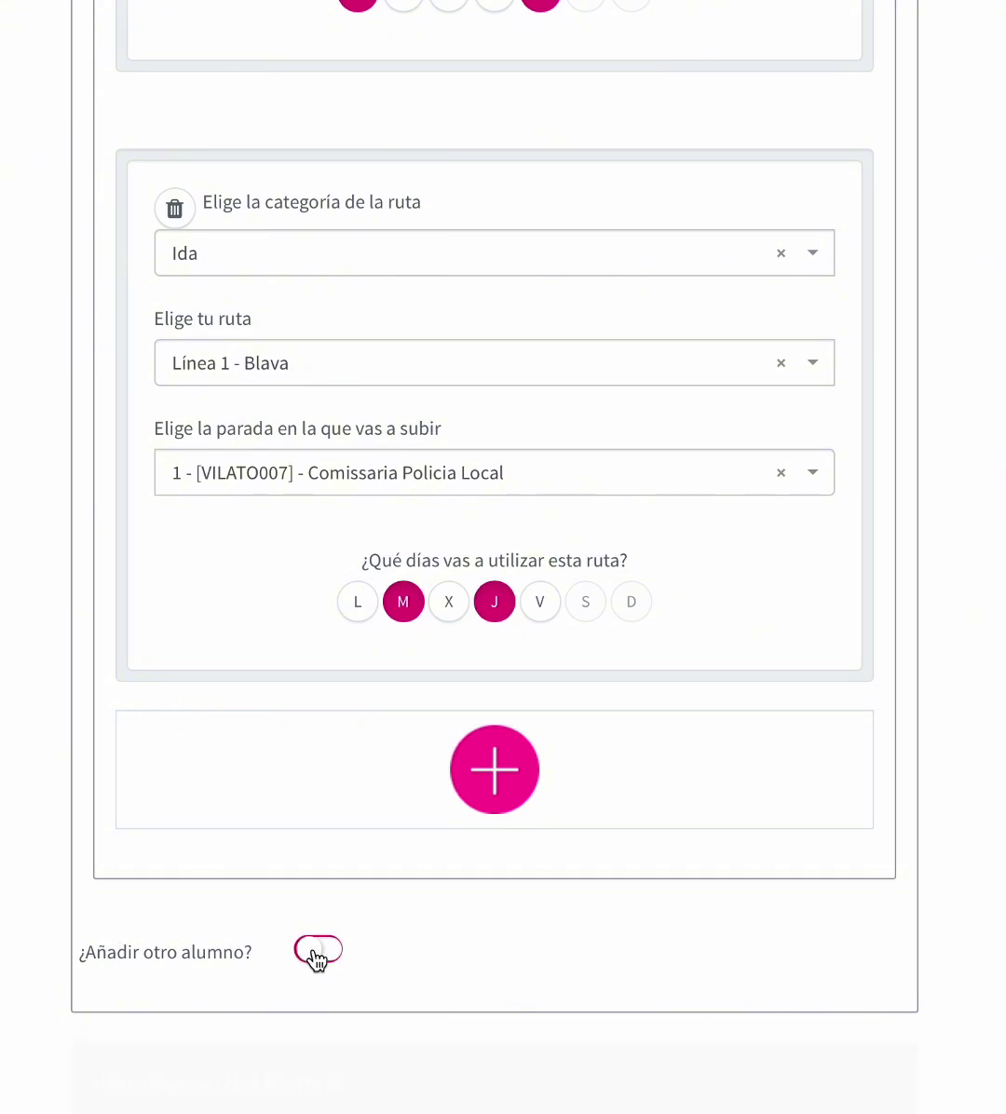
pyautogui.scroll(-5, 402, 947)
pyautogui.scroll(-3, 403, 948)
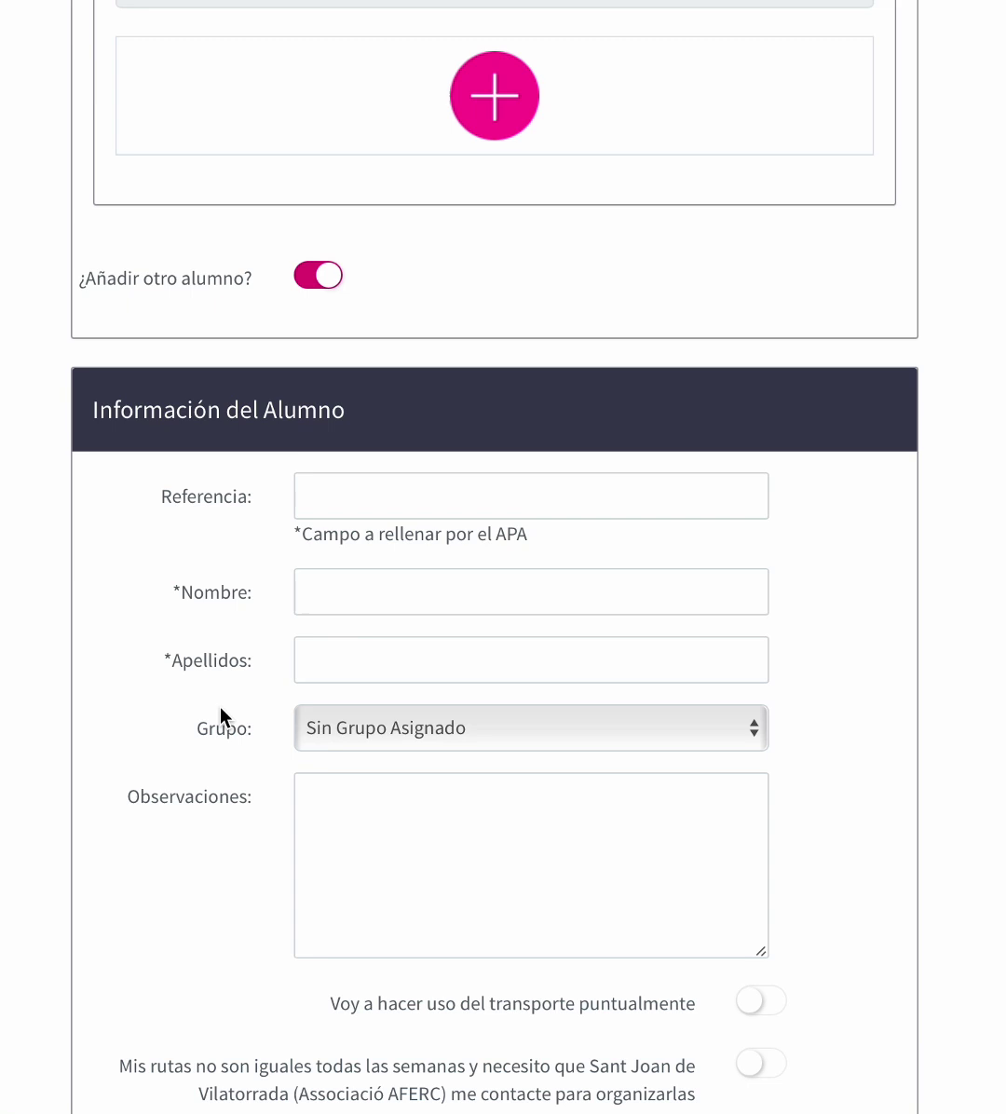
# - View the Grupo options for the additional student without choosing one
pyautogui.click(357, 730)
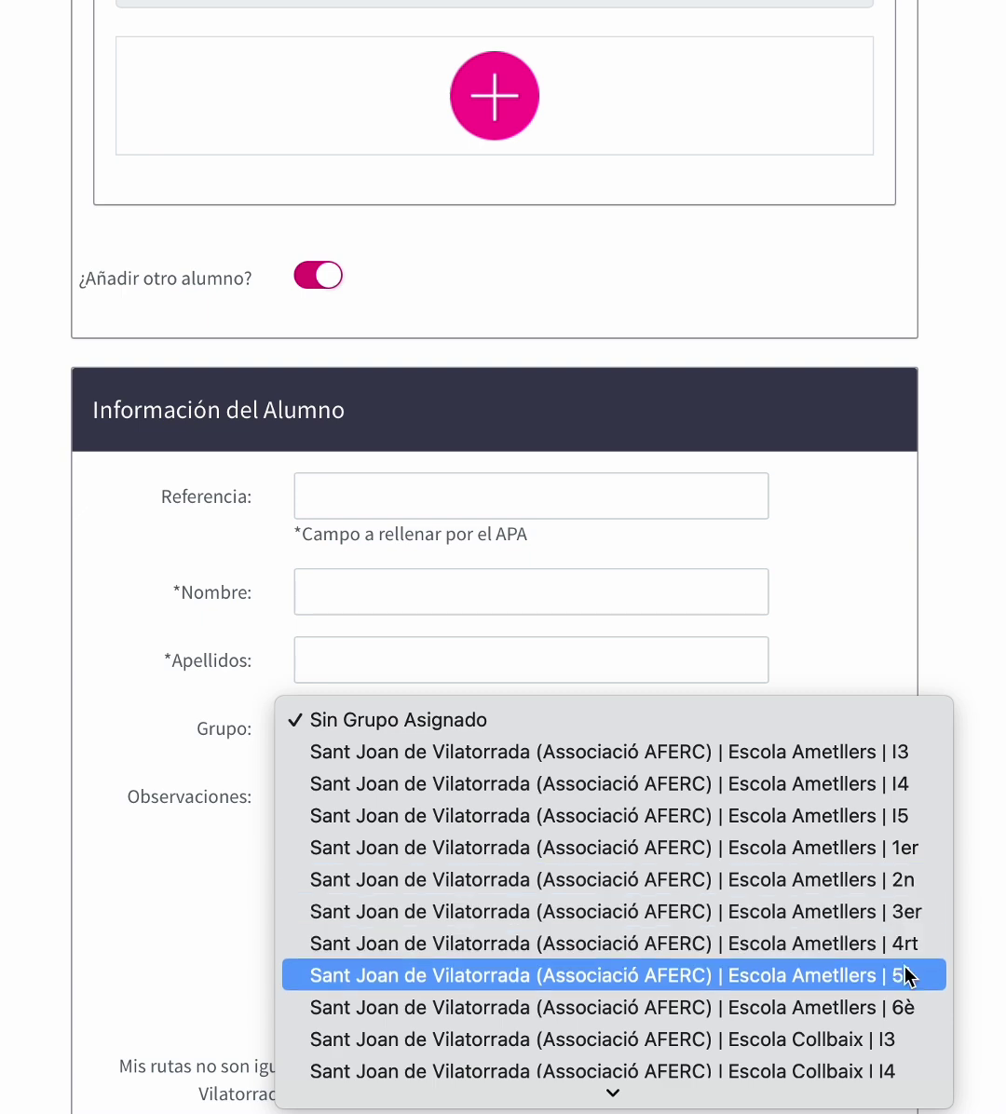
pyautogui.click(959, 683)
pyautogui.scroll(-2, 662, 872)
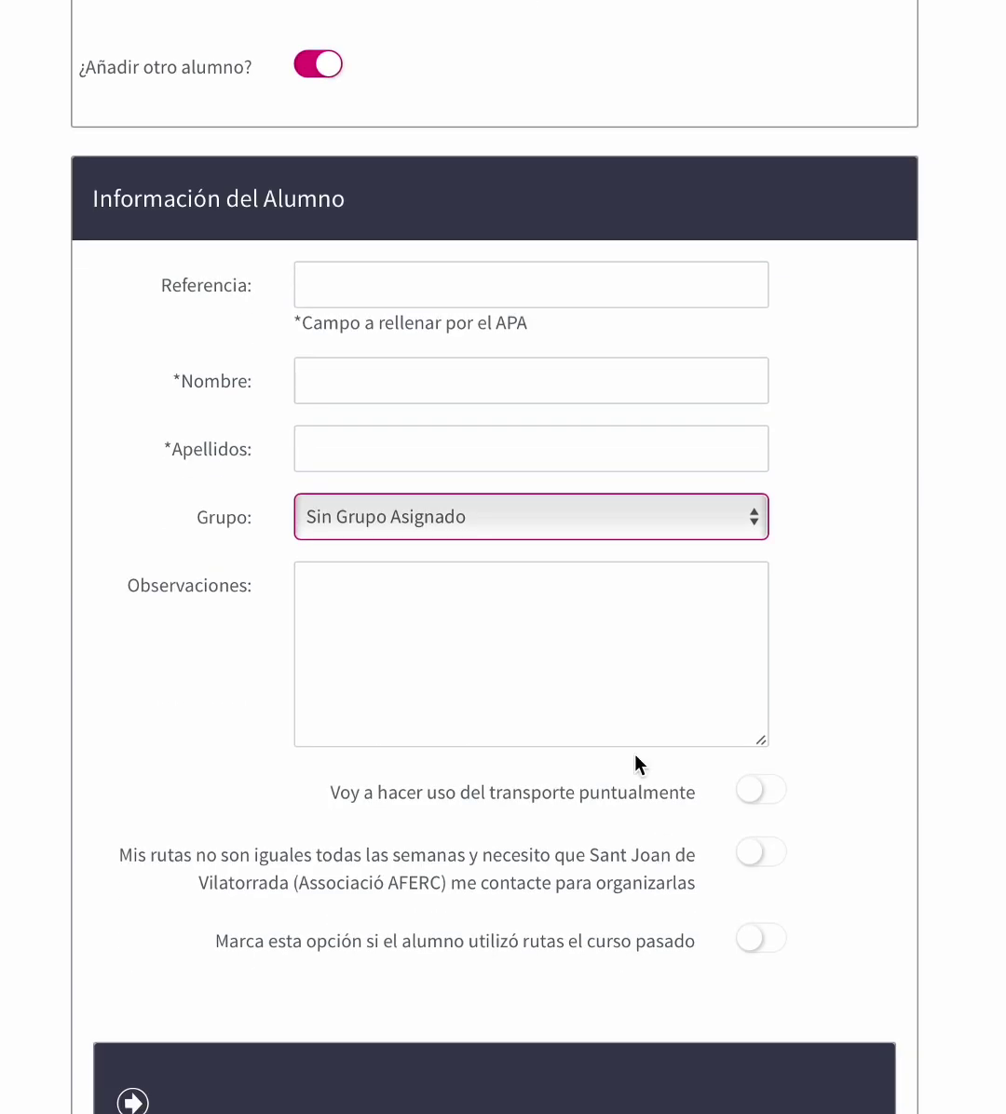
pyautogui.scroll(-4, 481, 683)
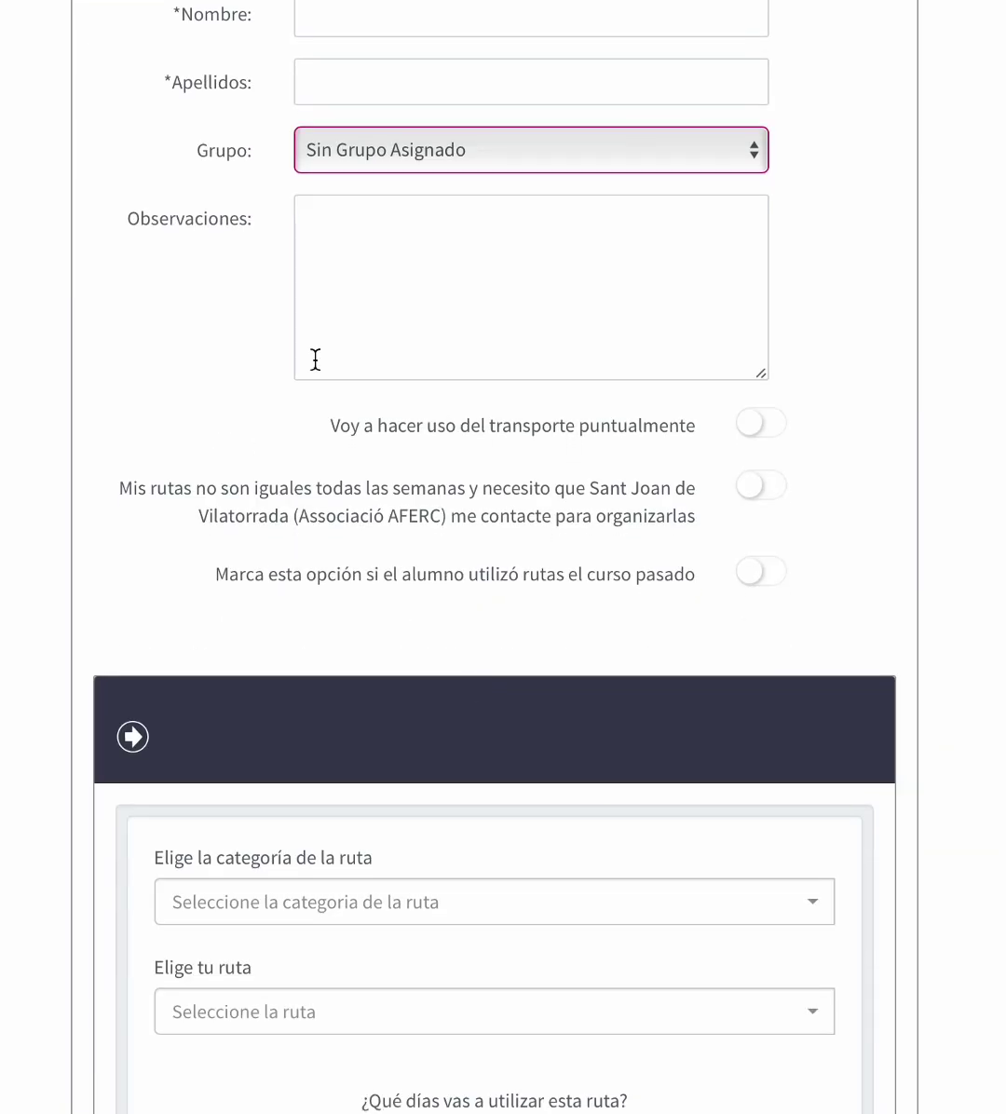
# - Try the additional student's occasional-transport option, switching it on and back off
pyautogui.click(770, 427)
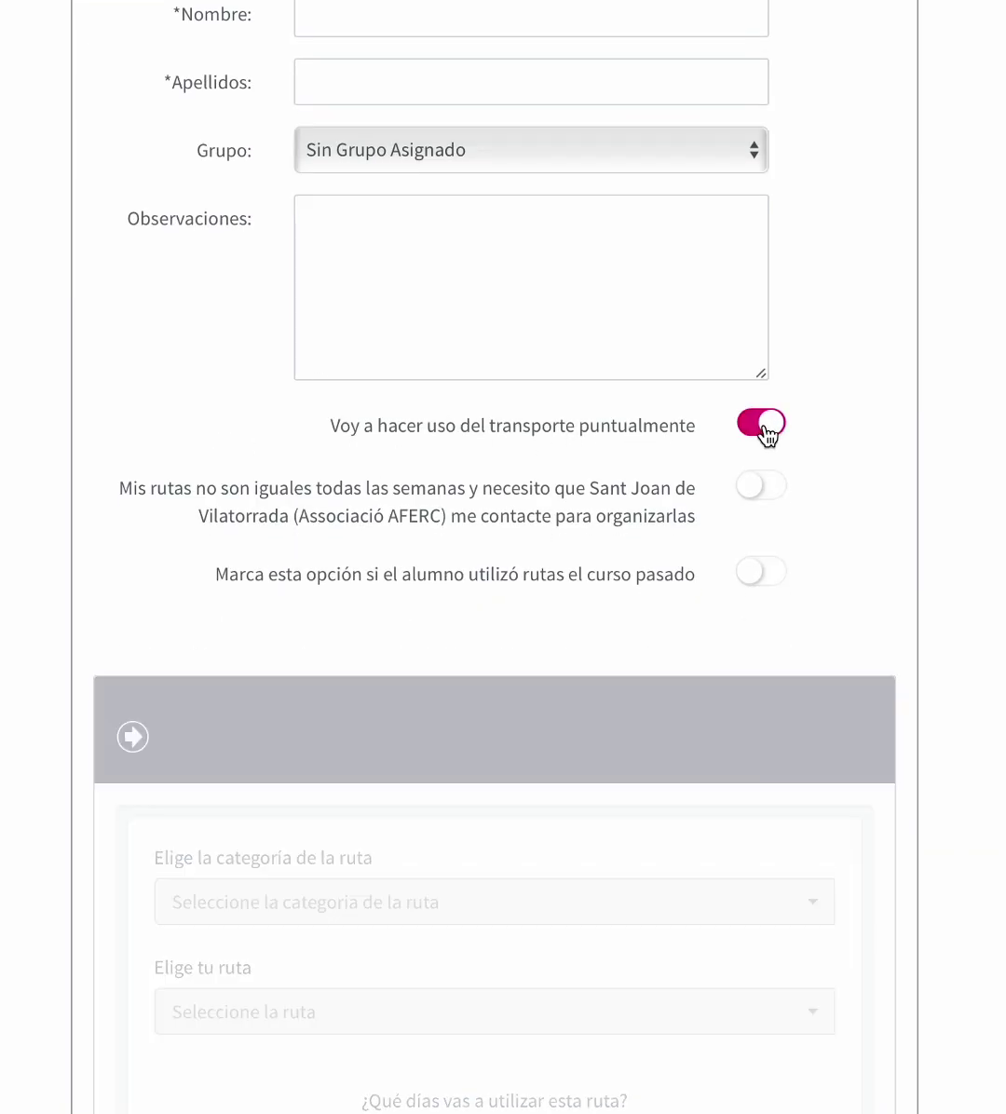
pyautogui.click(765, 427)
pyautogui.click(939, 323)
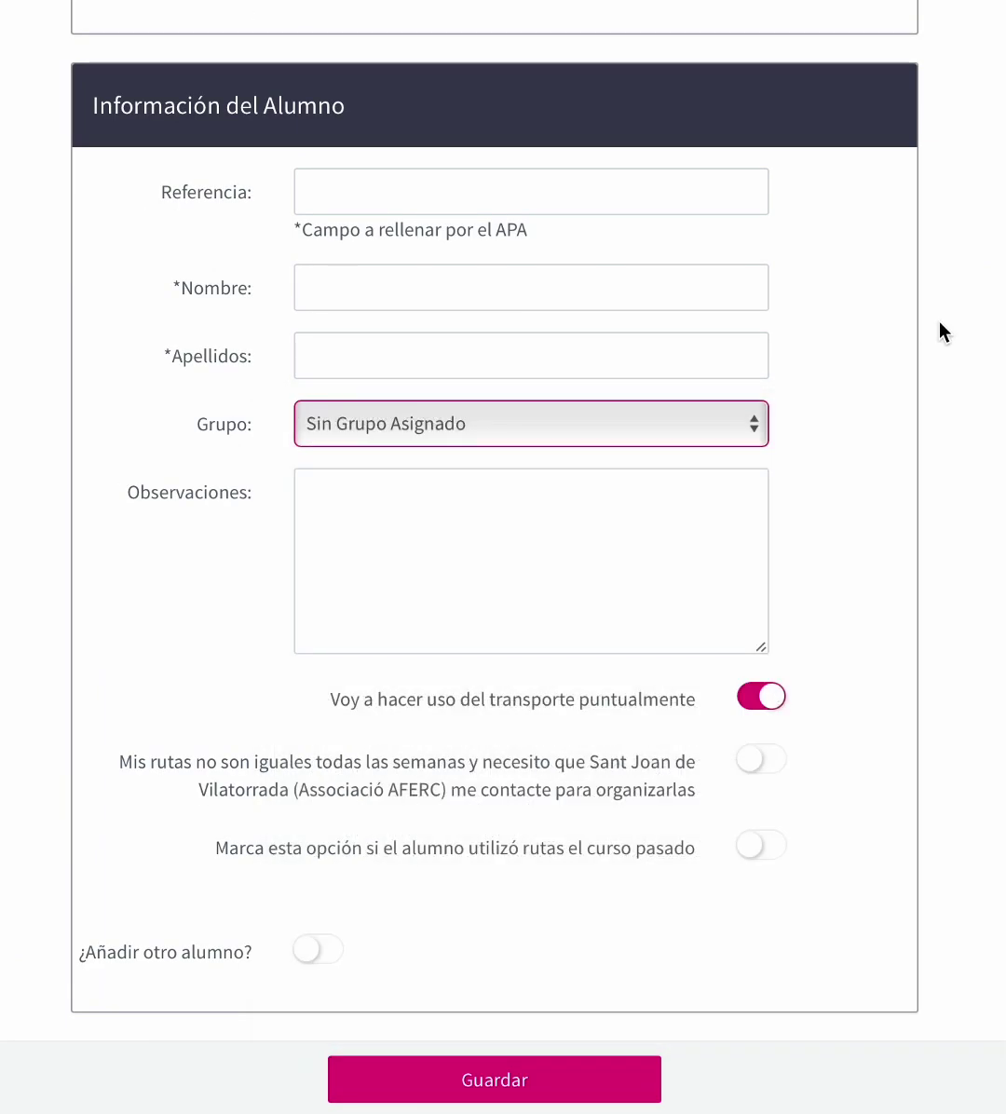
pyautogui.click(769, 706)
pyautogui.scroll(-2, 799, 754)
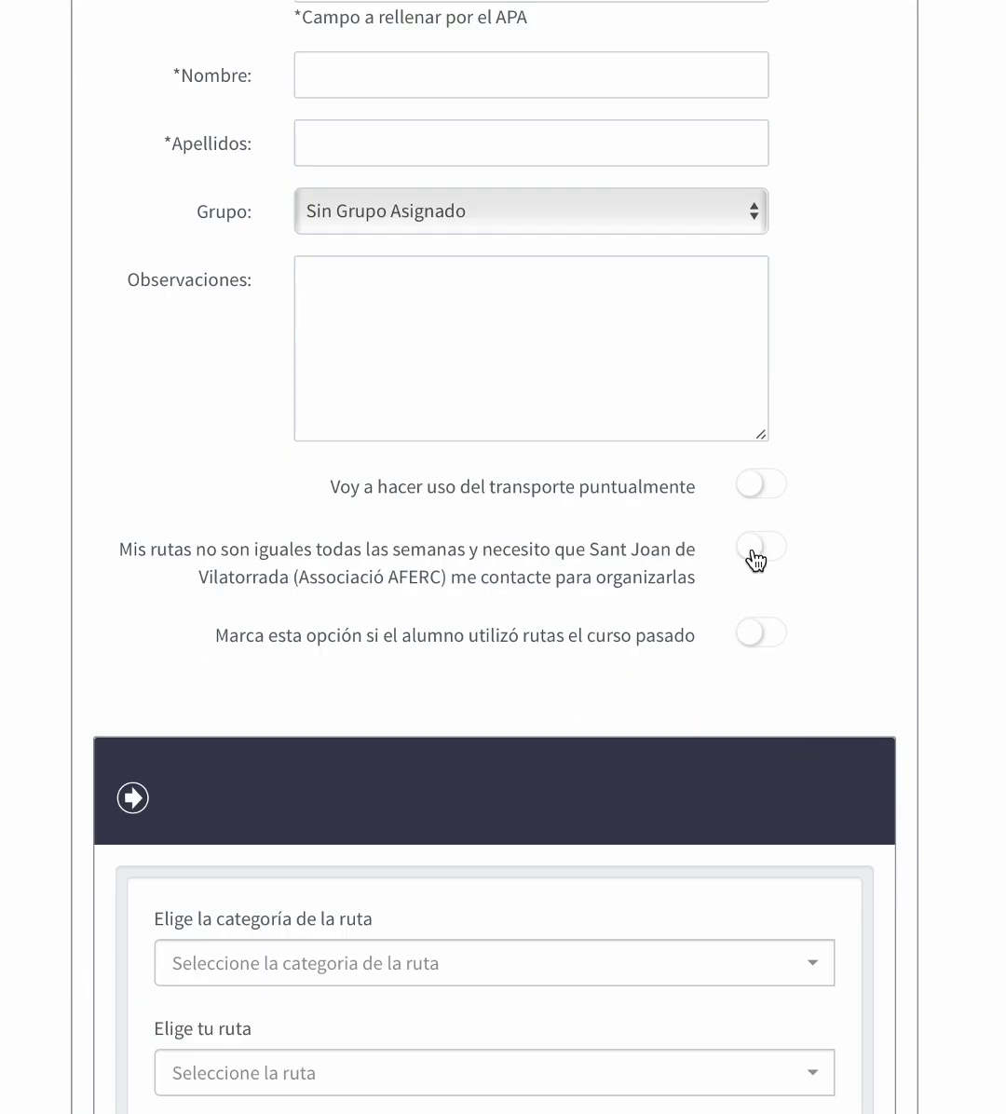
pyautogui.scroll(-6, 636, 639)
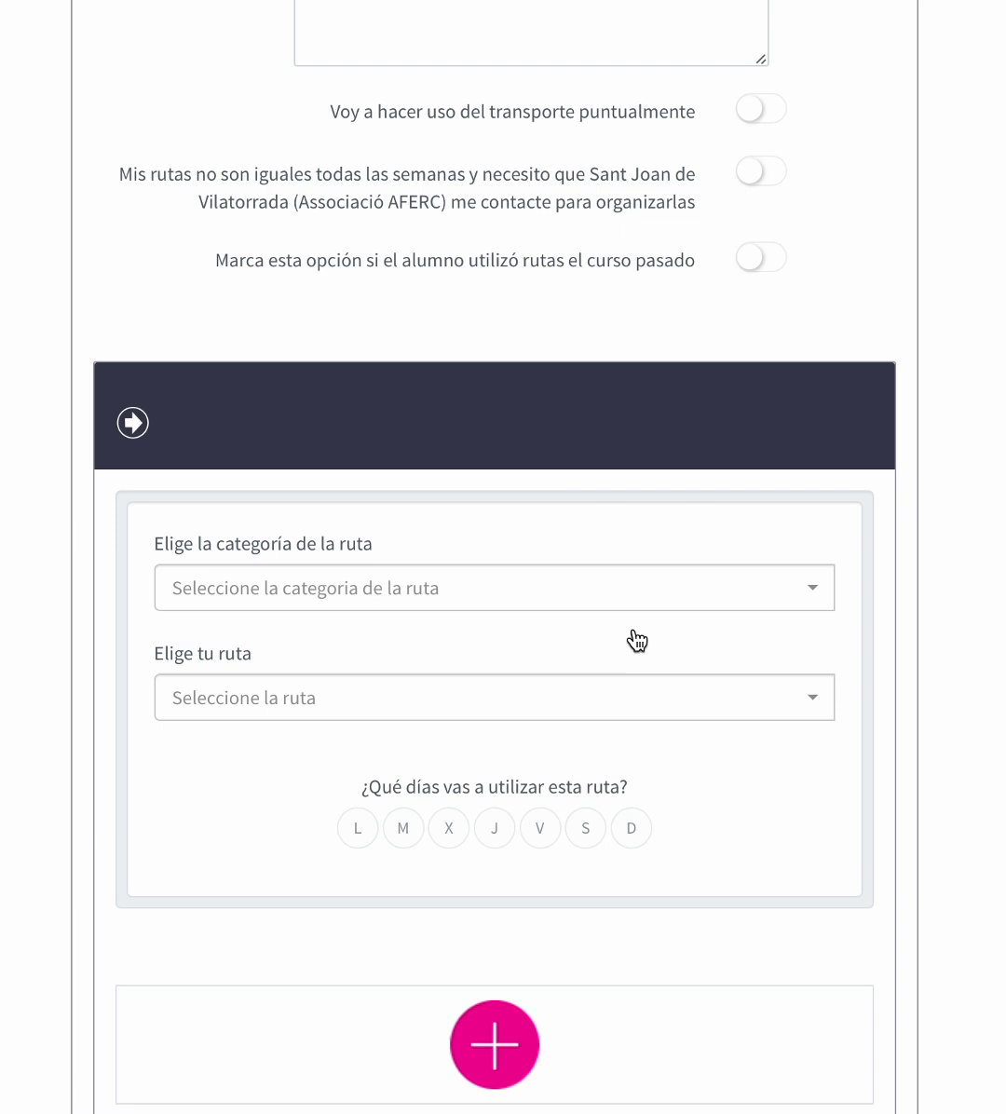